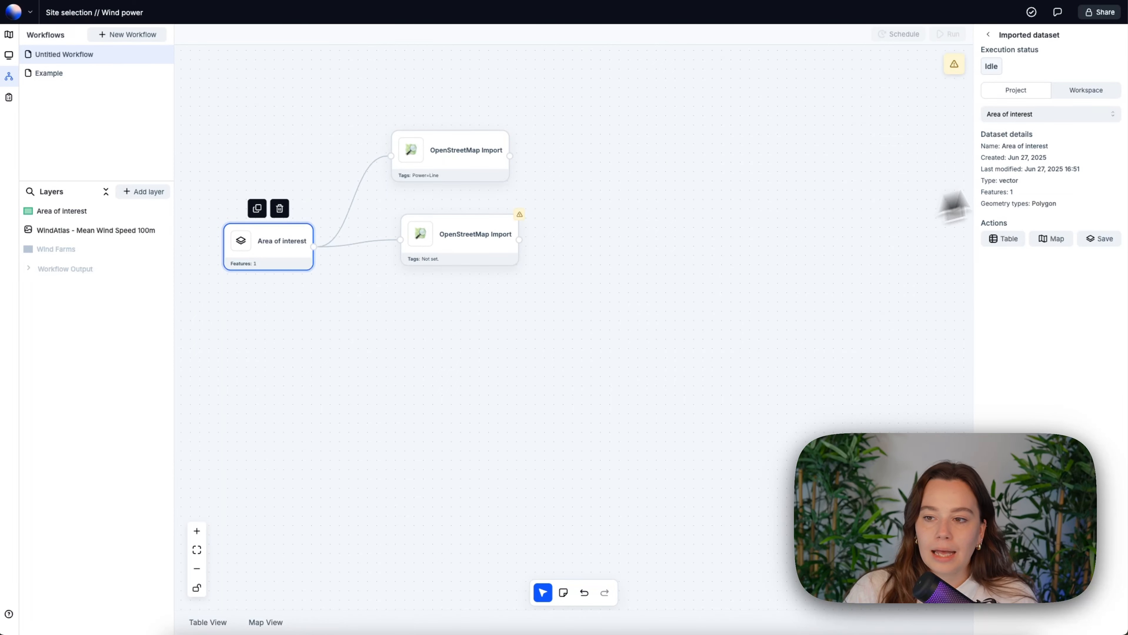
- Set the second OpenStreetMap Import block to query the tags Highway: Motorway, Highway: Trunk and Highway: Primary
click(464, 245)
click(1041, 167)
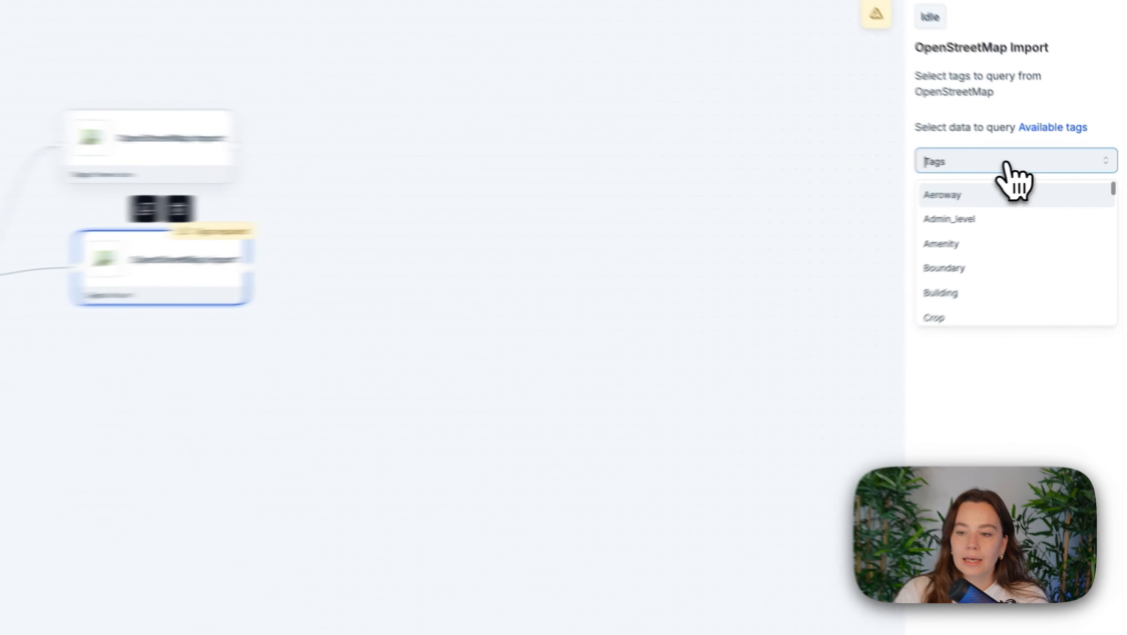
text(highwa)
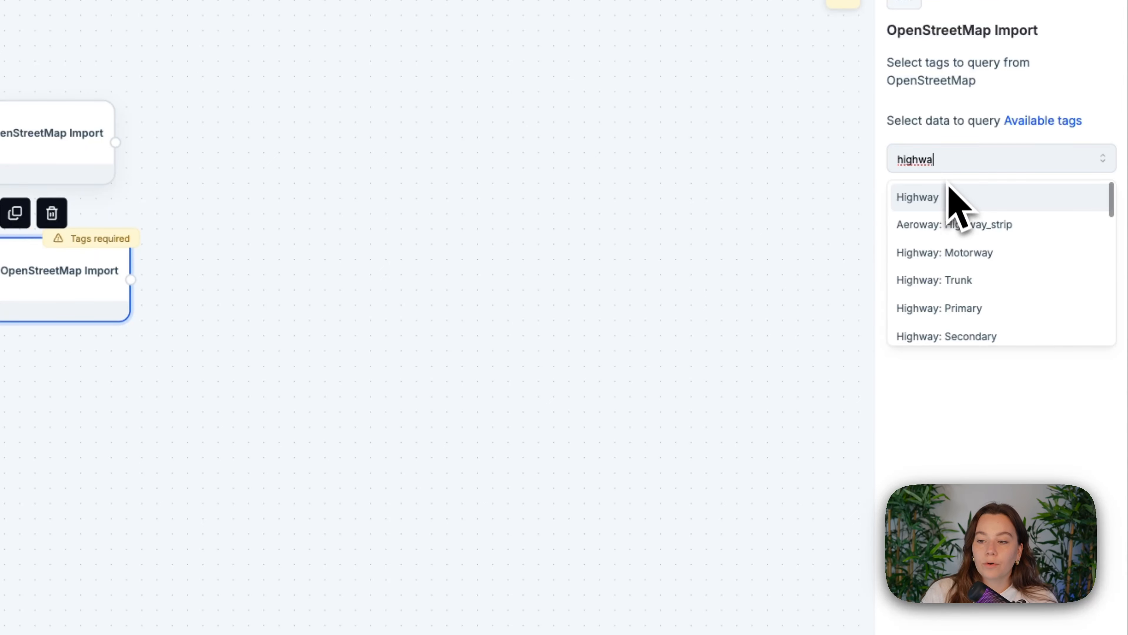
click(956, 253)
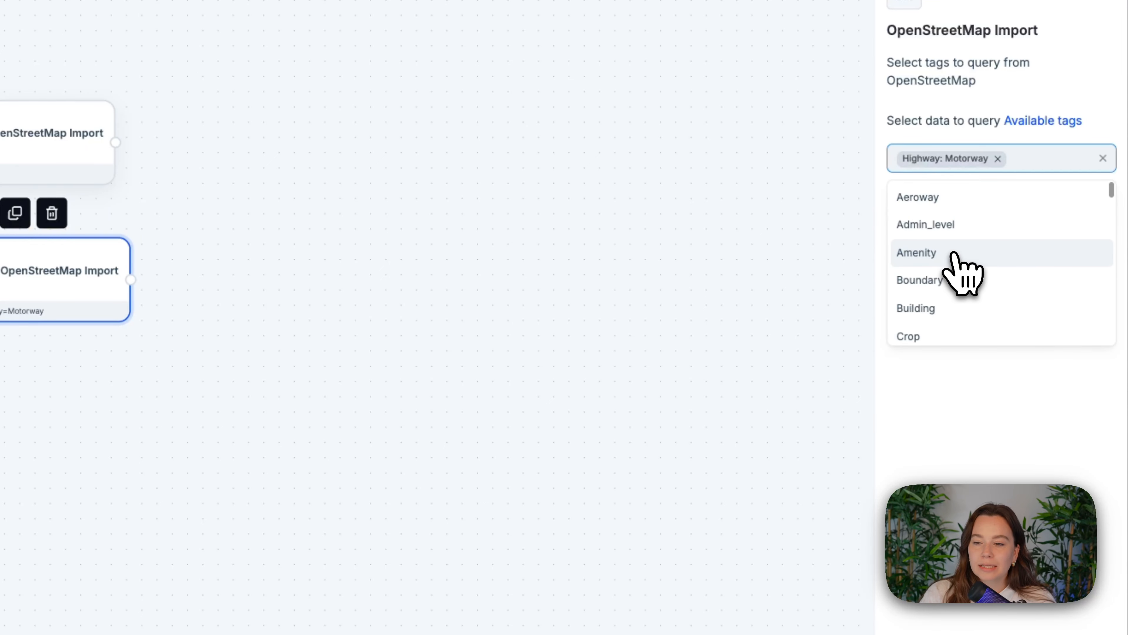
text(high)
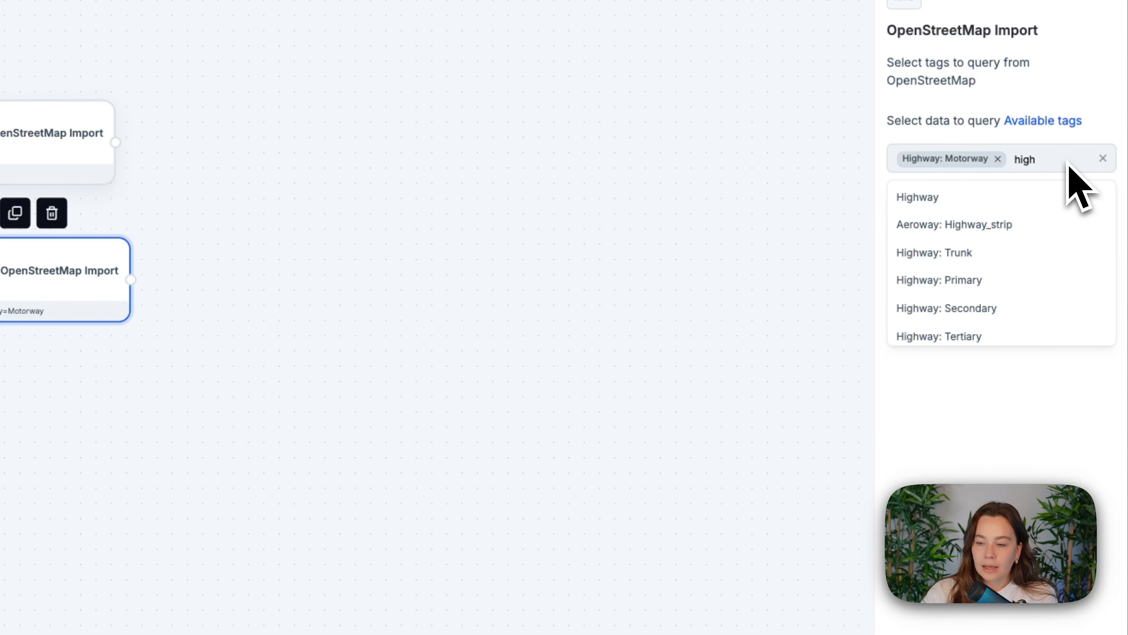
click(1023, 253)
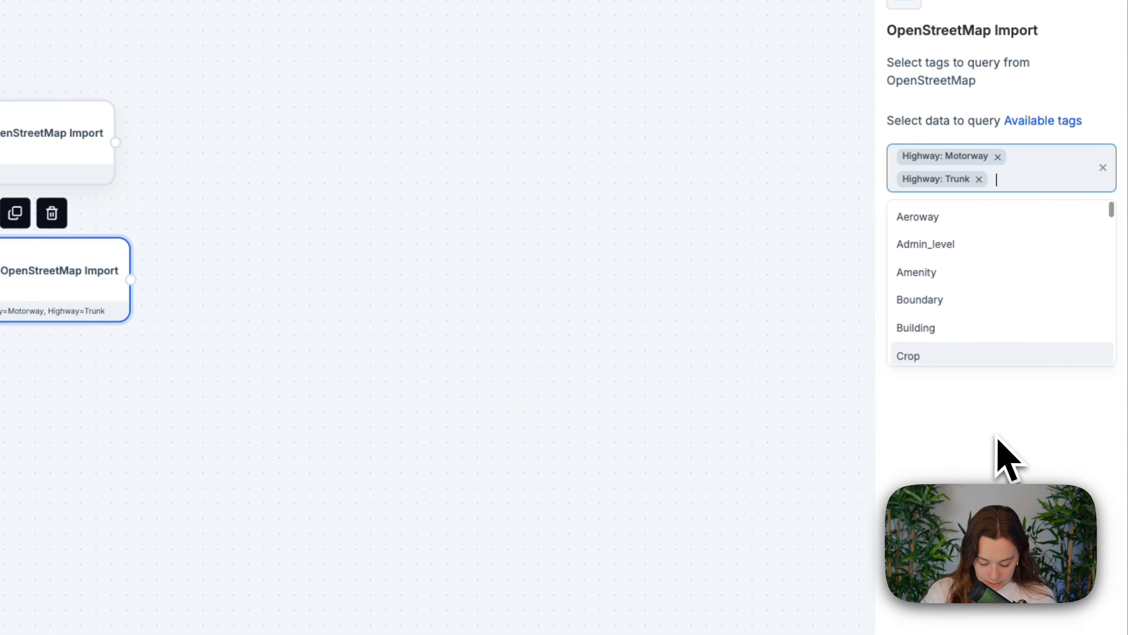
text(high)
click(994, 271)
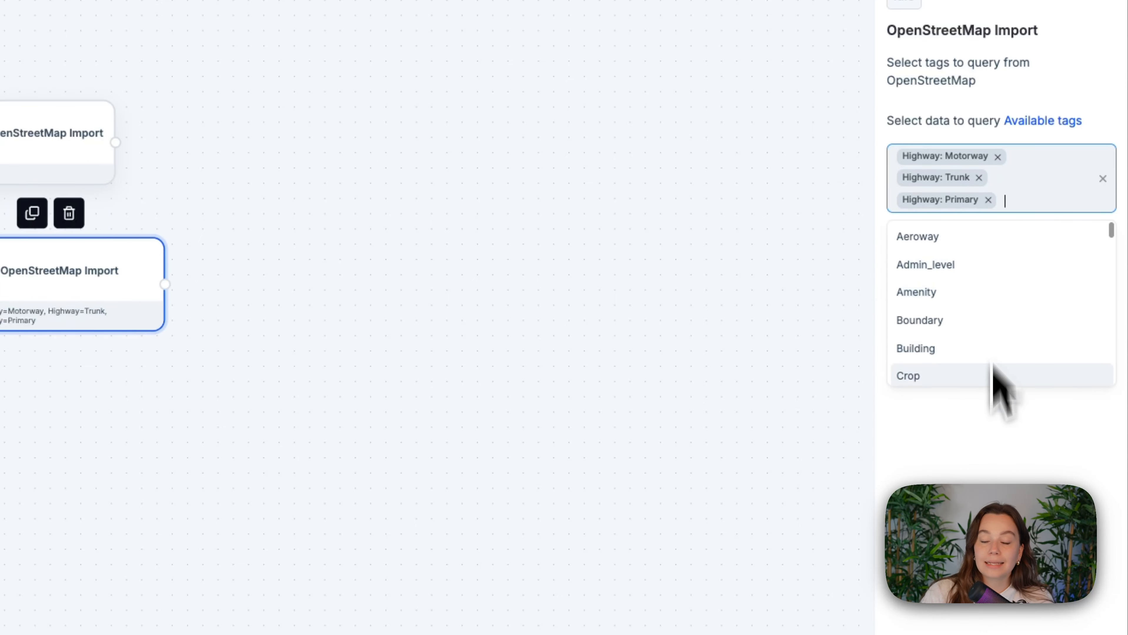
click(994, 473)
click(980, 27)
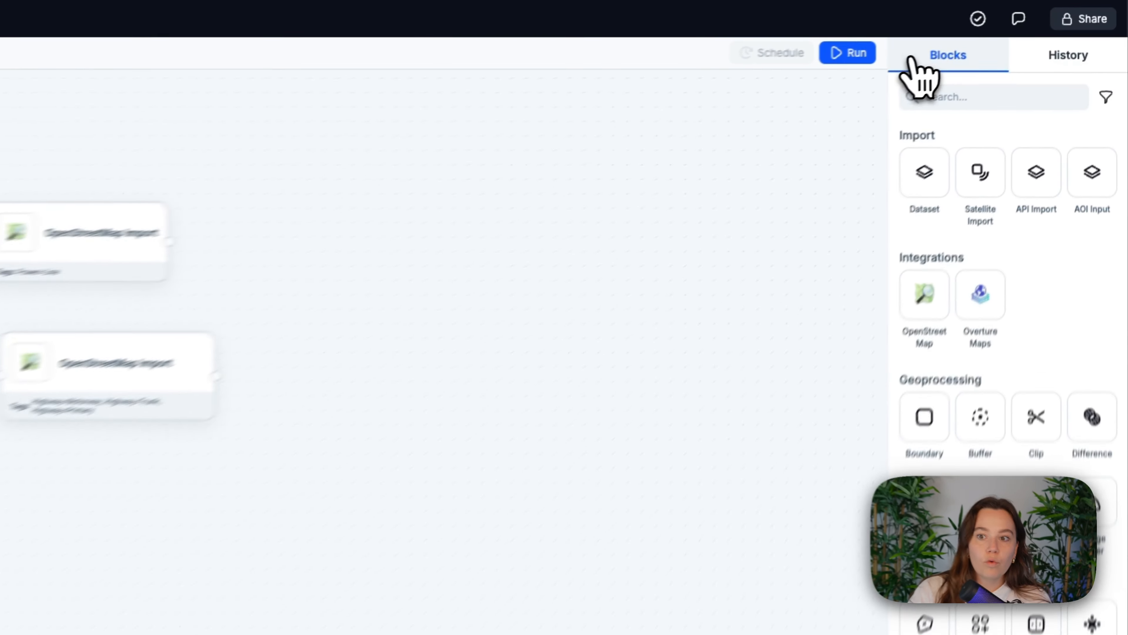
- Add a third OpenStreetMap Import block fed by Area of interest and set its tag to Boundary: Protected_area
drag(922, 299, 429, 358)
drag(314, 246, 400, 352)
click(471, 254)
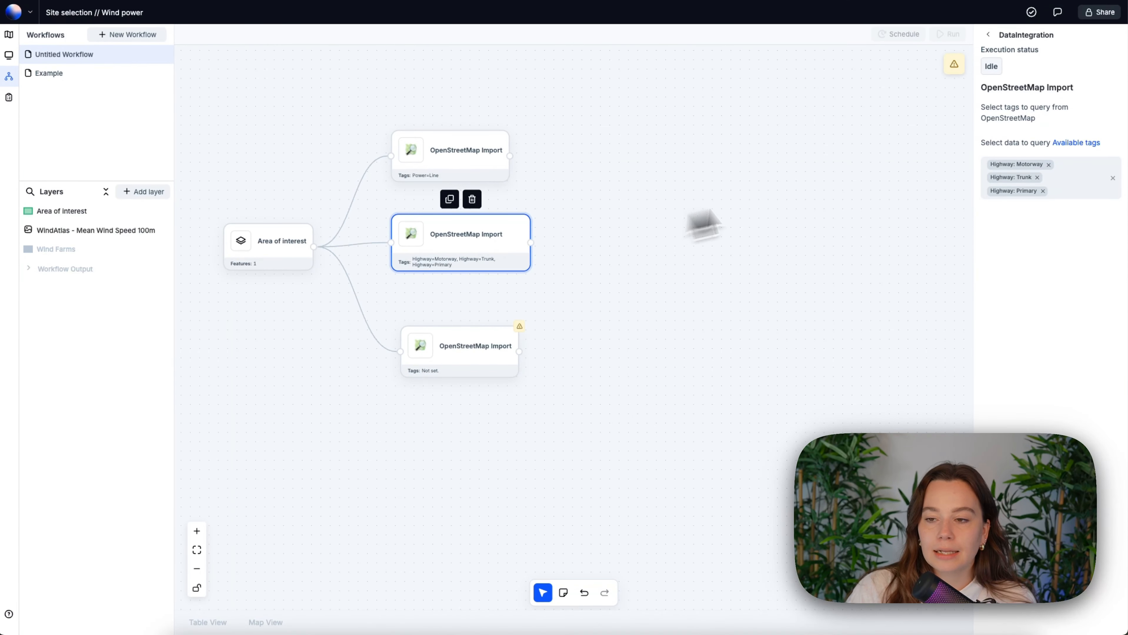
click(467, 356)
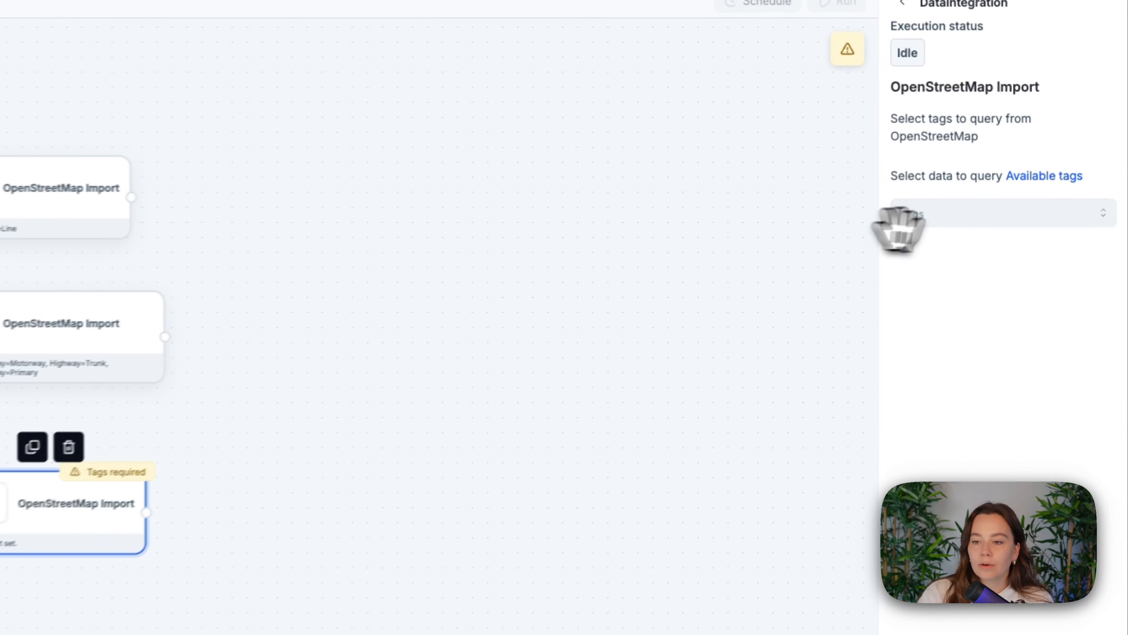
click(1013, 169)
text(prote)
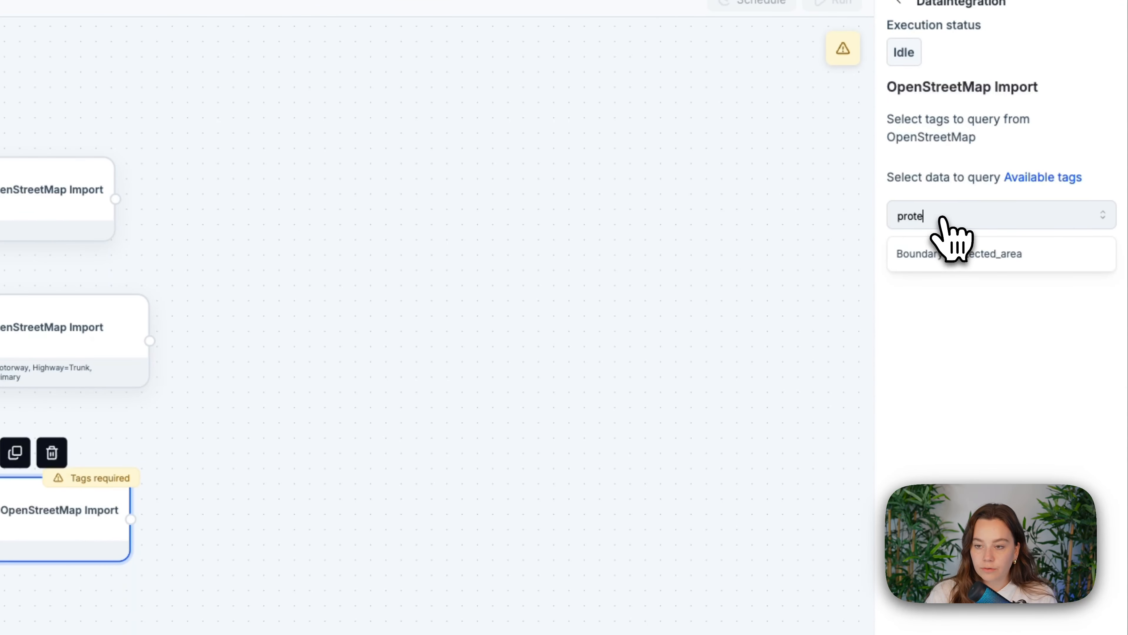
click(955, 250)
click(899, 1)
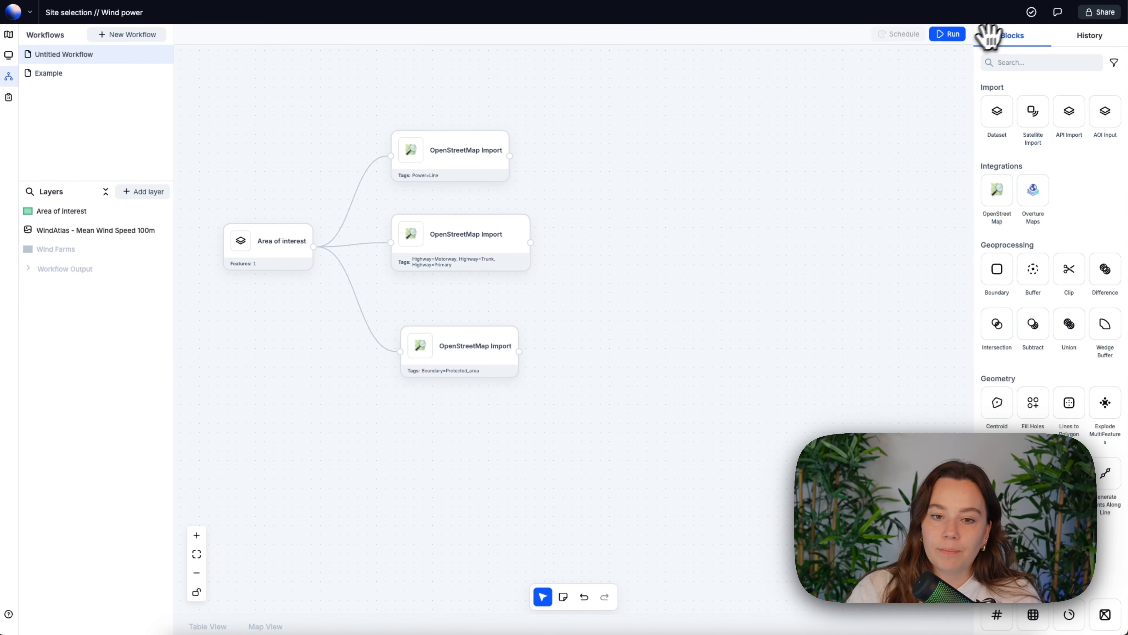
- Rearrange the three OpenStreetMap Import blocks by shifting each one slightly upward on the canvas
drag(523, 167, 525, 147)
drag(496, 226, 494, 216)
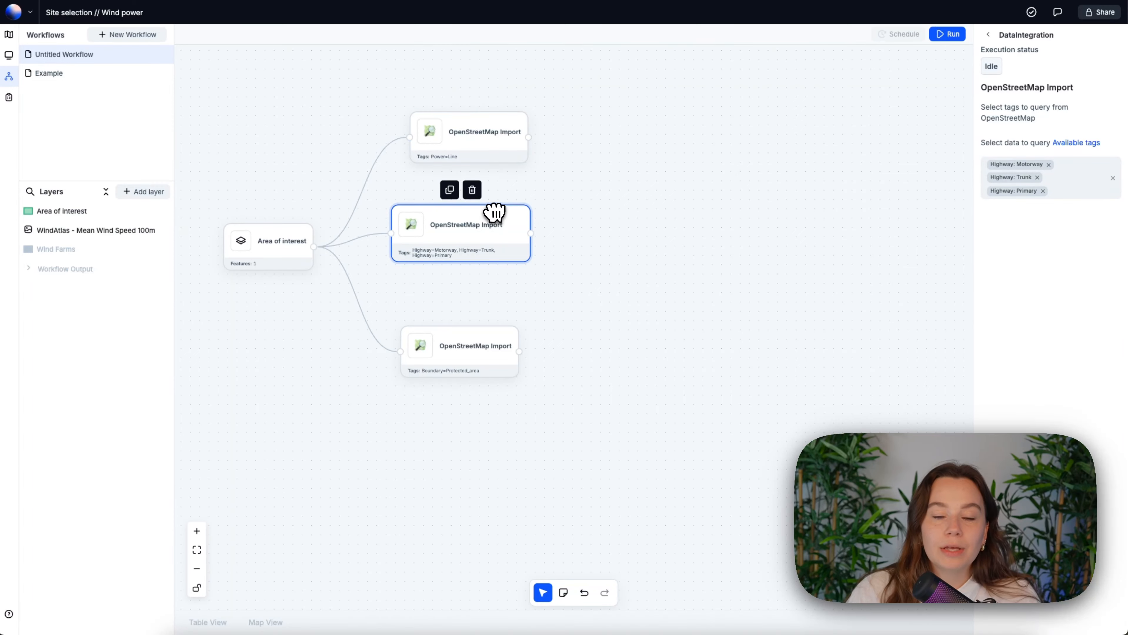
drag(464, 370, 466, 369)
drag(466, 369, 466, 360)
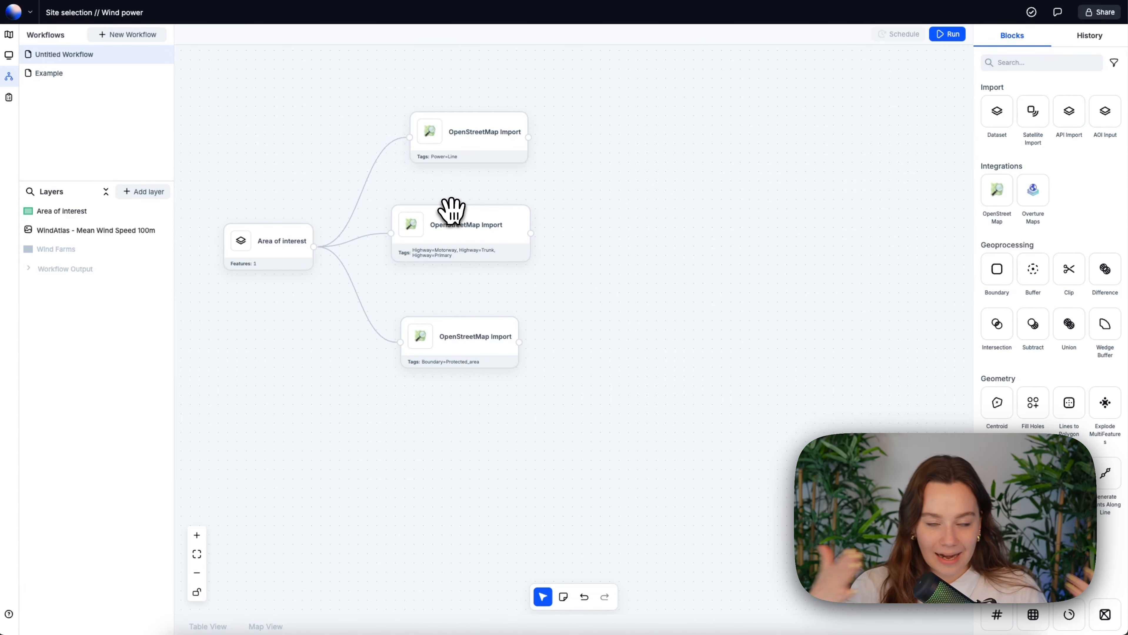
- Add a Buffer block with a distance of 2000 m and Dissolve enabled, fed by the Power=Line import
drag(543, 199, 505, 204)
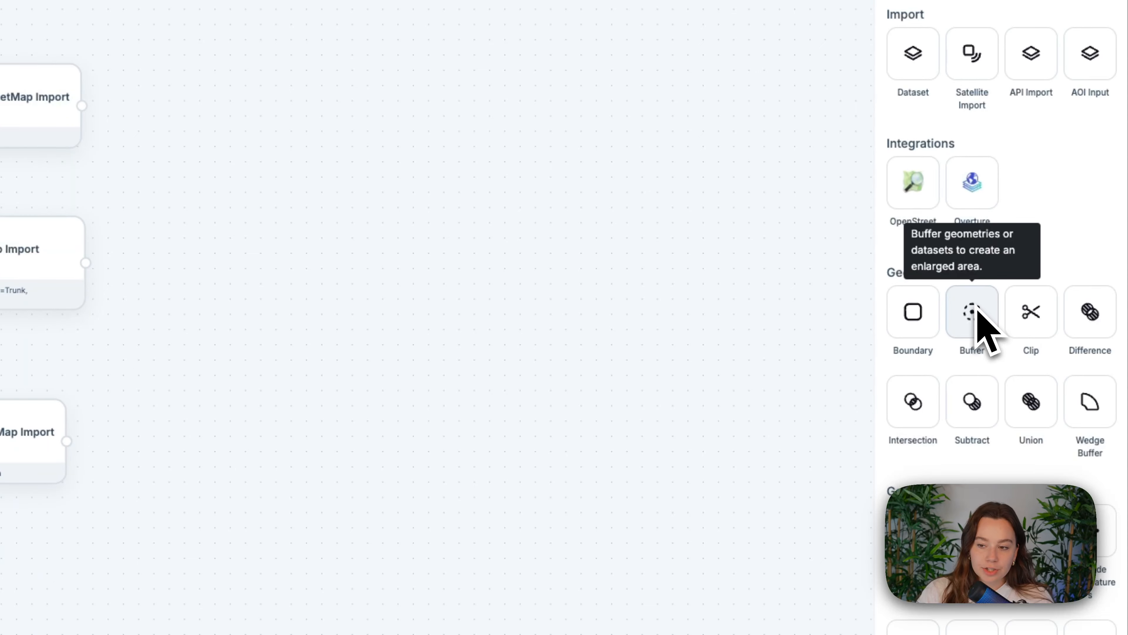
drag(977, 307, 216, 109)
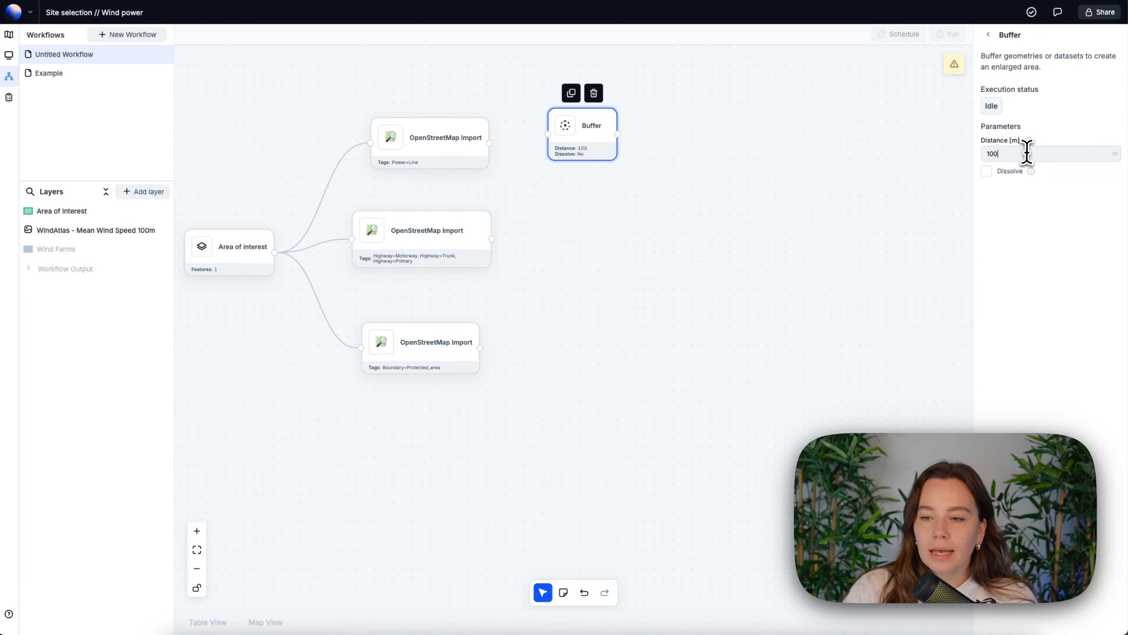
double_click(1026, 154)
text(20)
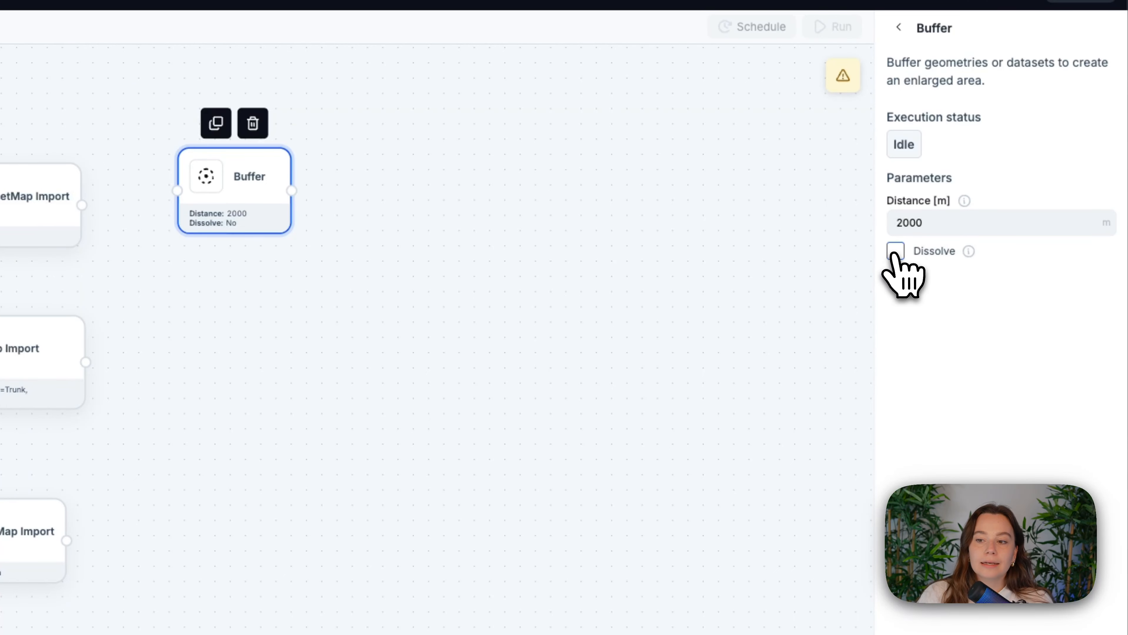
click(895, 252)
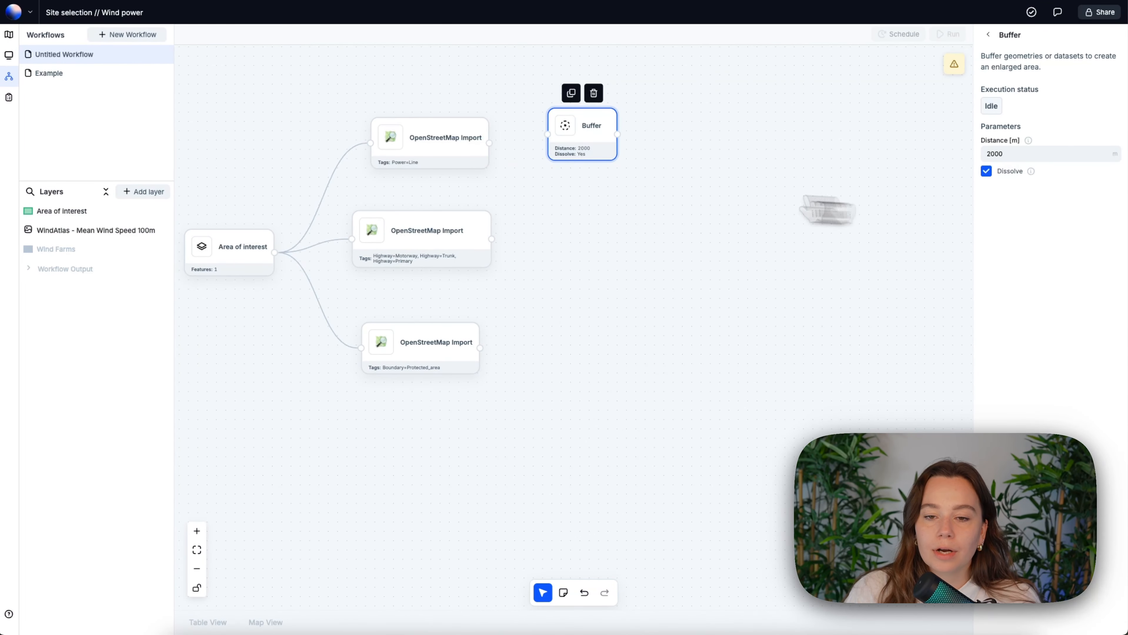
drag(489, 143, 556, 138)
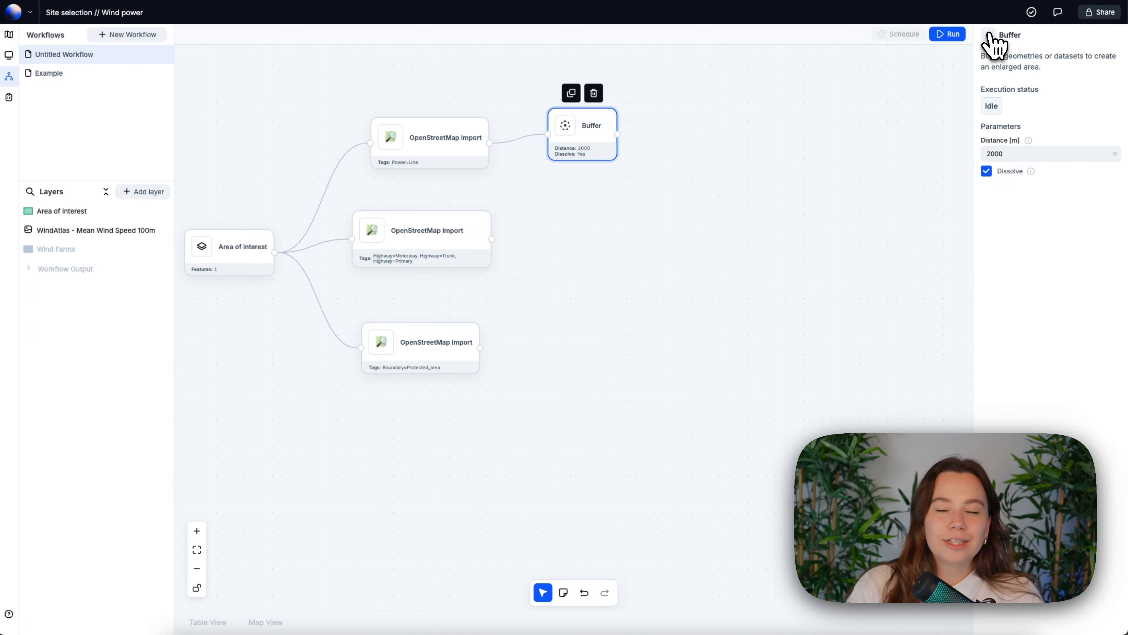
click(989, 35)
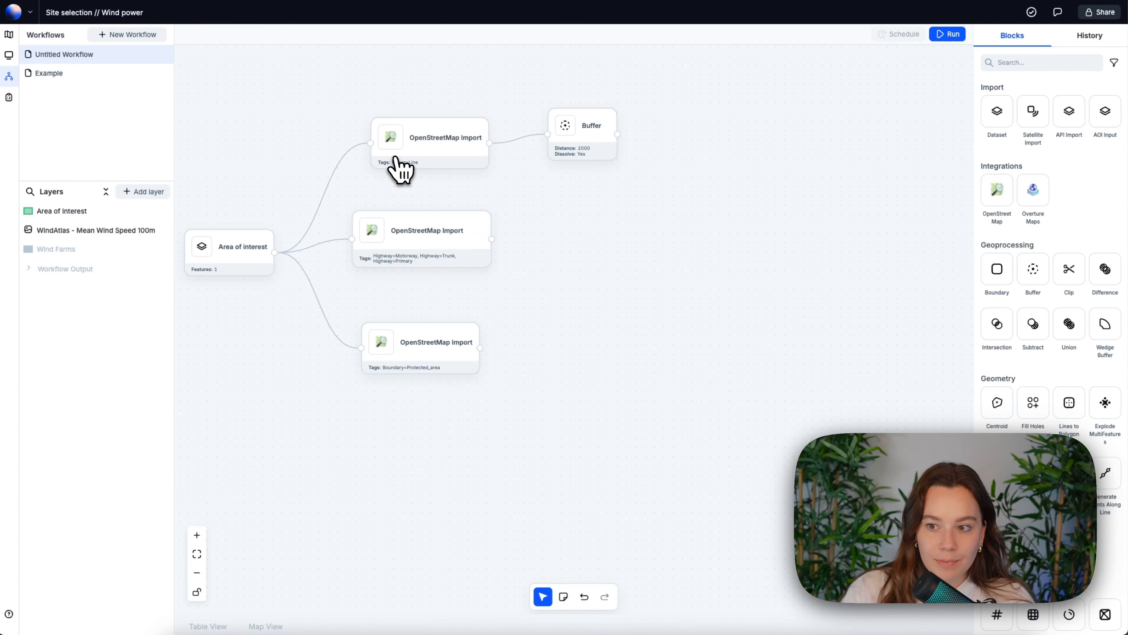
- Add a Buffer block fed by the highway import, with a distance of 2000 m and Dissolve enabled
drag(724, 156, 583, 209)
drag(605, 236, 565, 237)
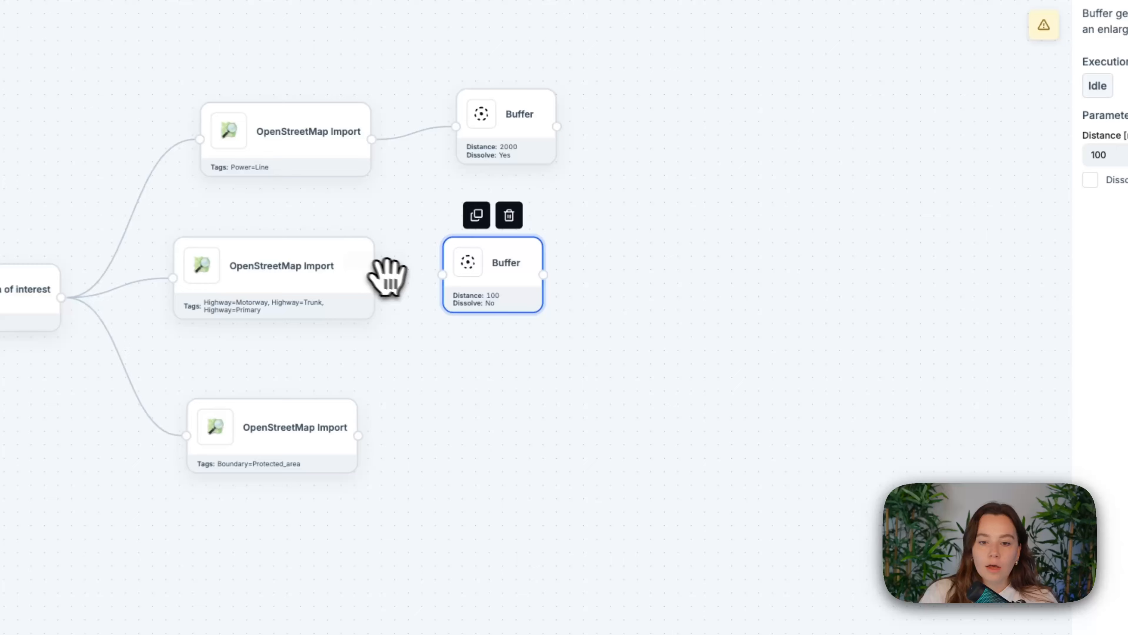
drag(374, 278, 443, 273)
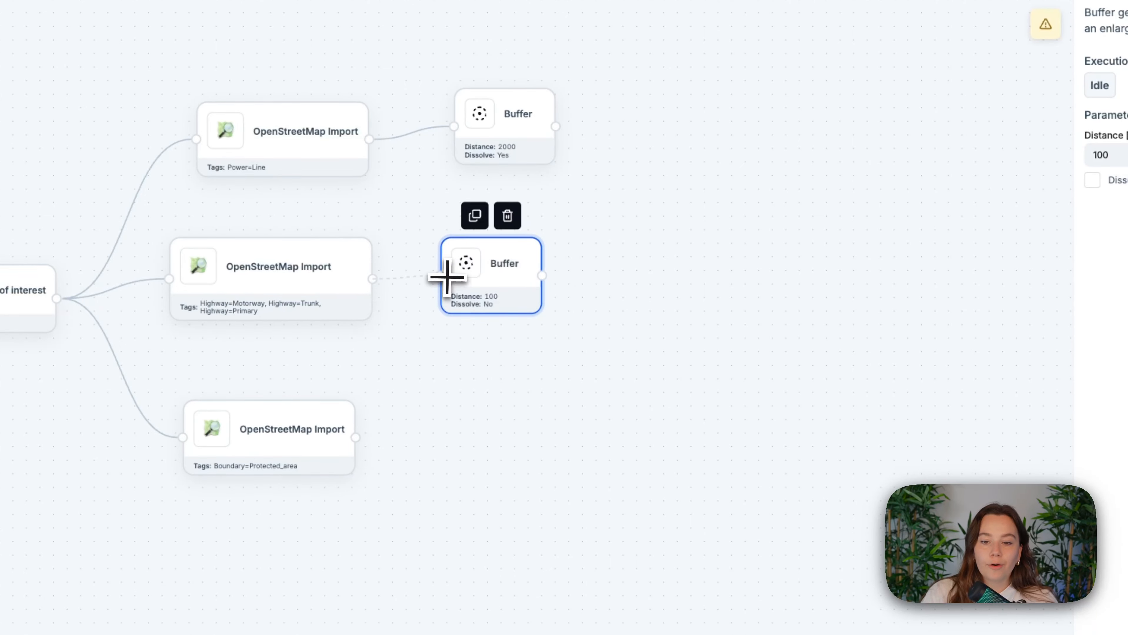
double_click(1018, 155)
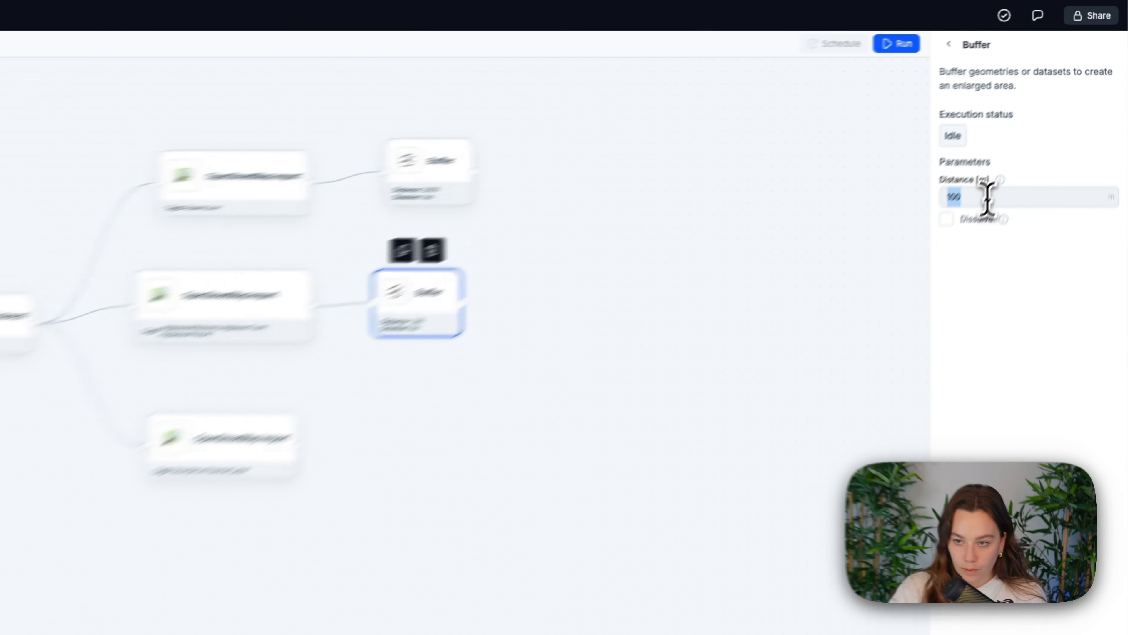
text(2000)
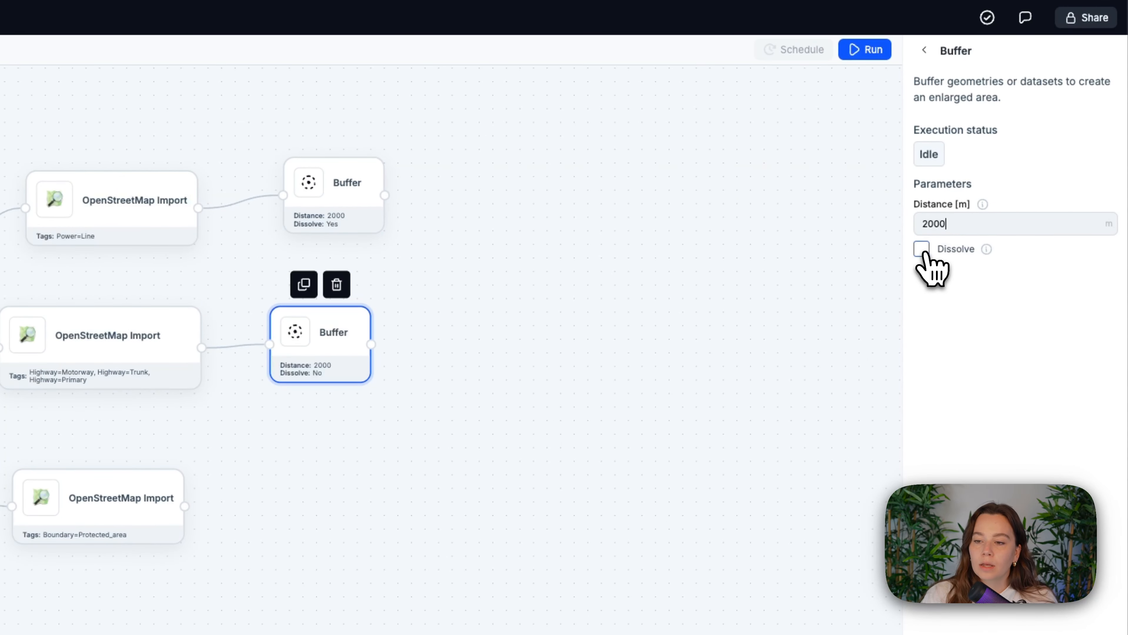
click(921, 249)
click(924, 50)
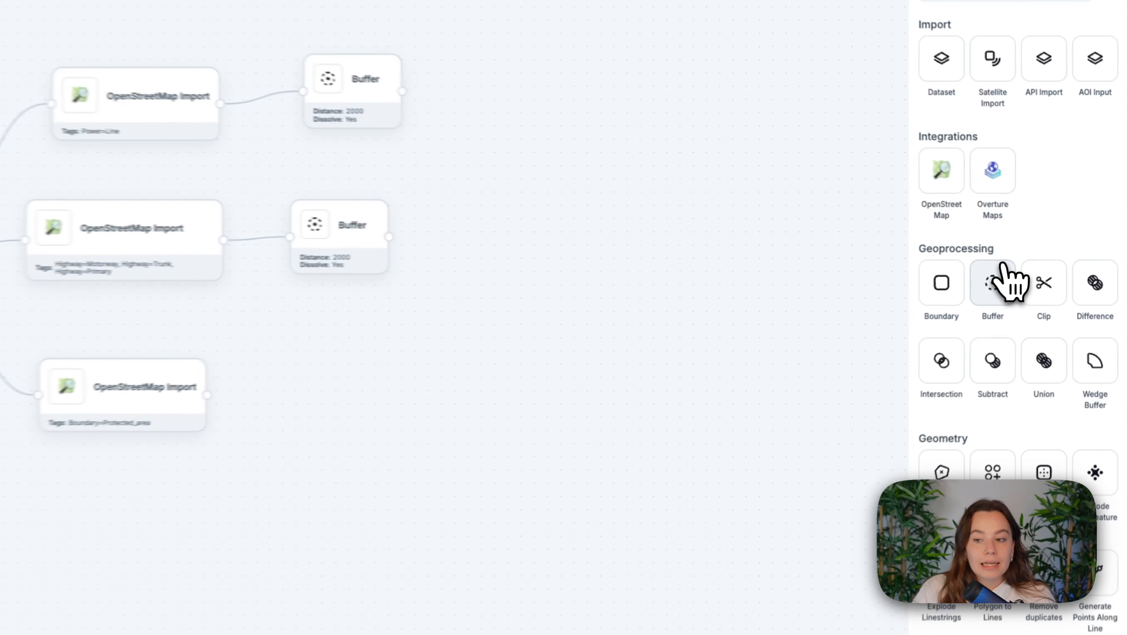
- Add a Buffer block fed by the protected-area import, with a distance of 500 m and Dissolve enabled
drag(1002, 267, 315, 378)
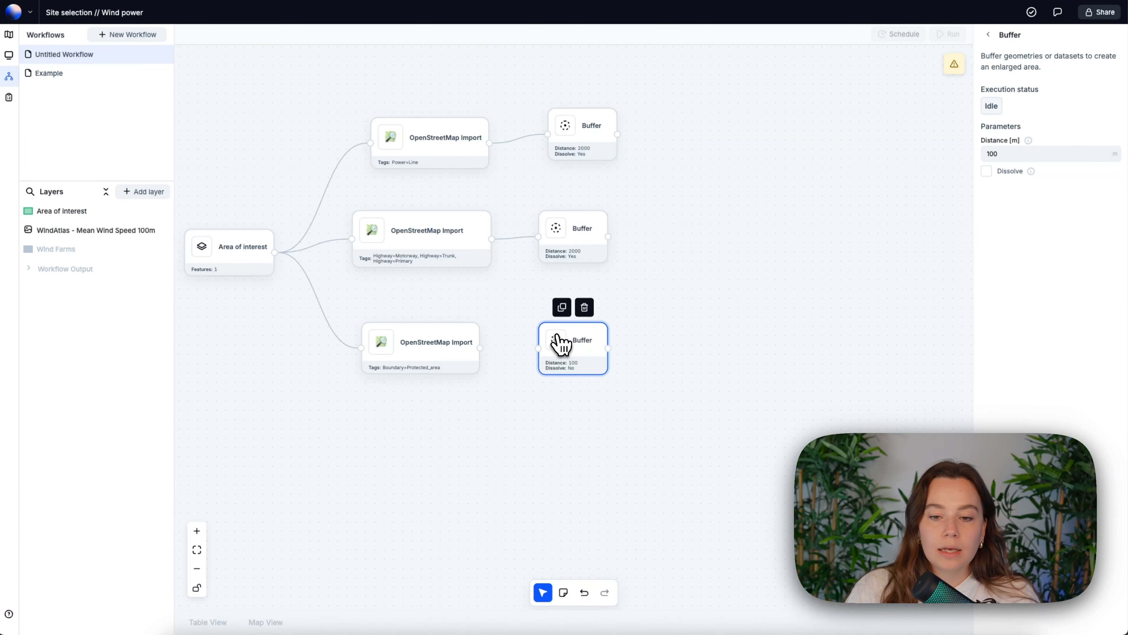
drag(534, 346, 538, 348)
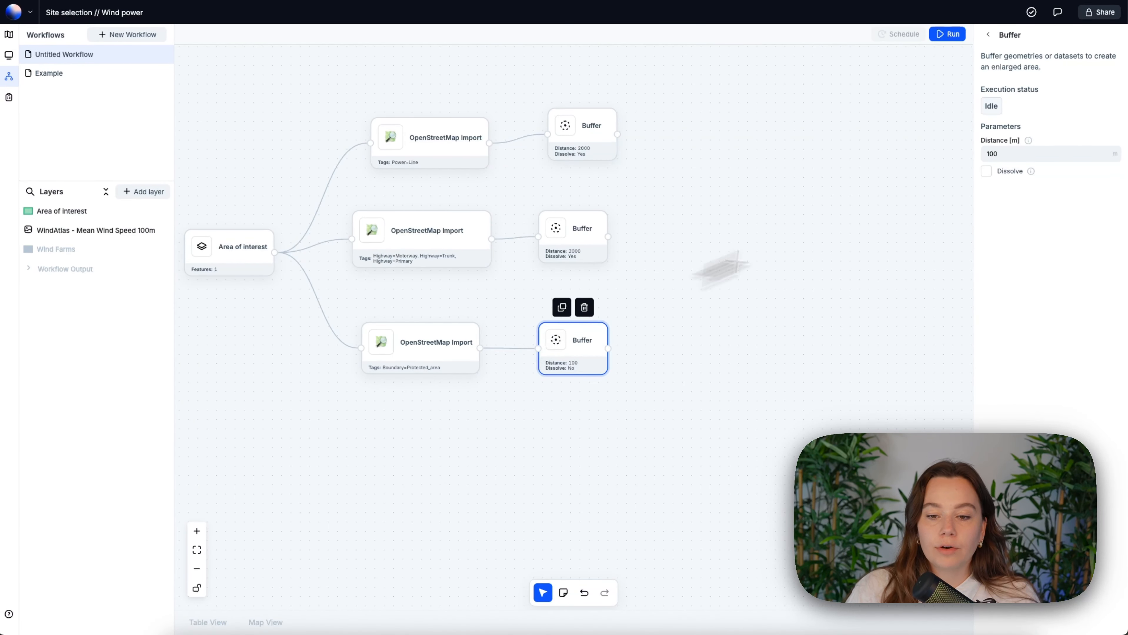
double_click(1034, 153)
text(500)
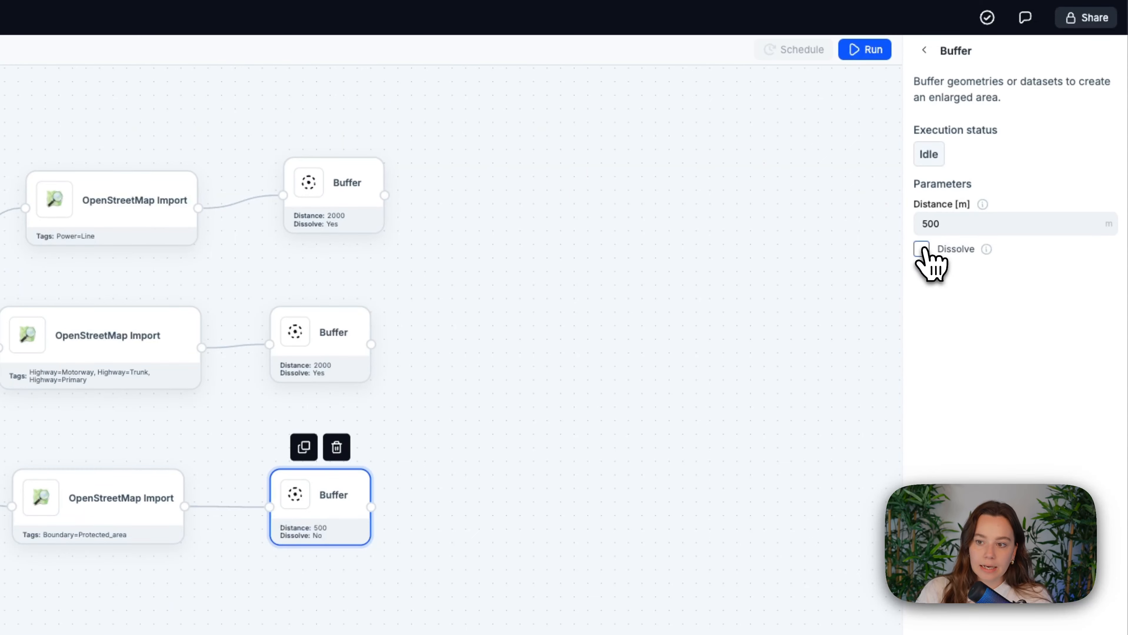
click(924, 50)
- Add an Intersection block and connect the power-line buffer and the highway buffer to its two inputs
drag(628, 263, 544, 257)
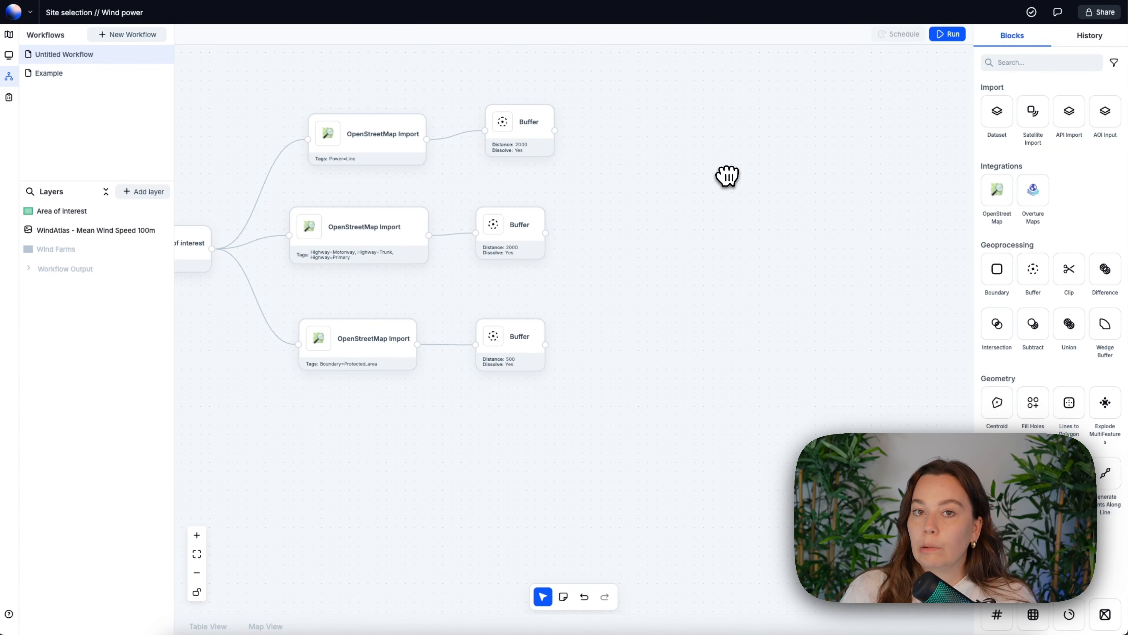
scroll(543, 257, down, 1)
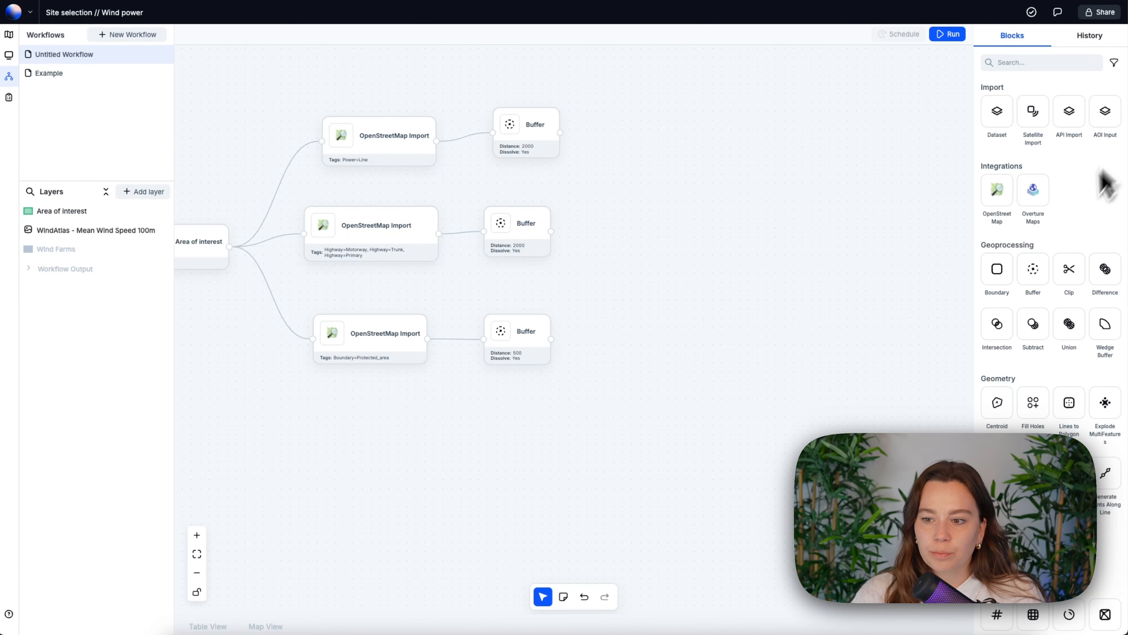
drag(997, 324, 644, 182)
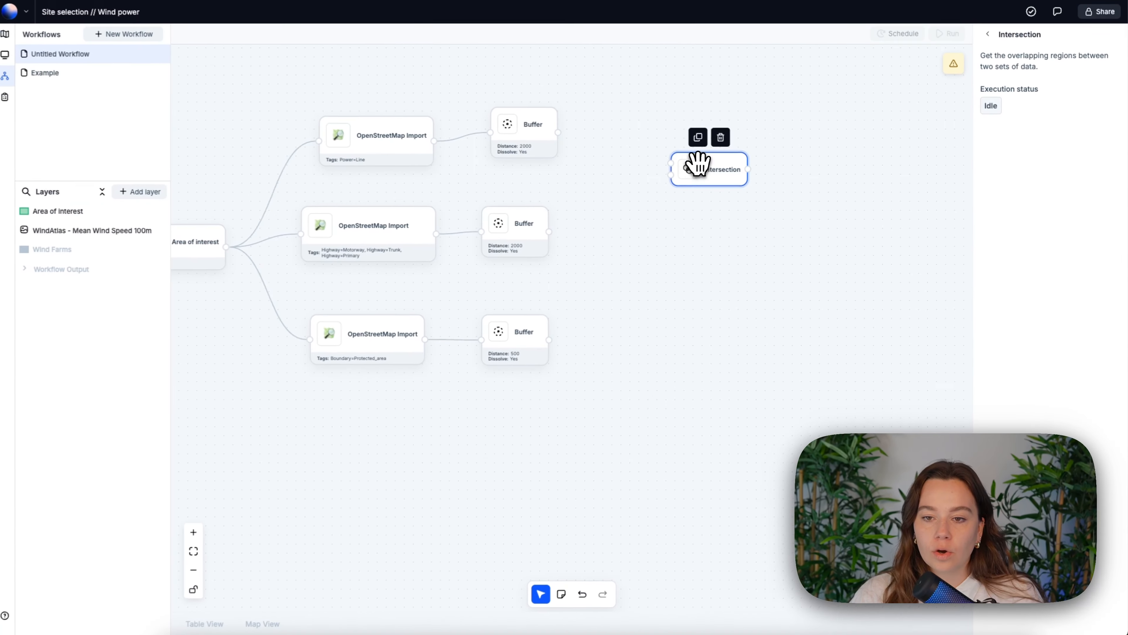
drag(557, 132, 616, 181)
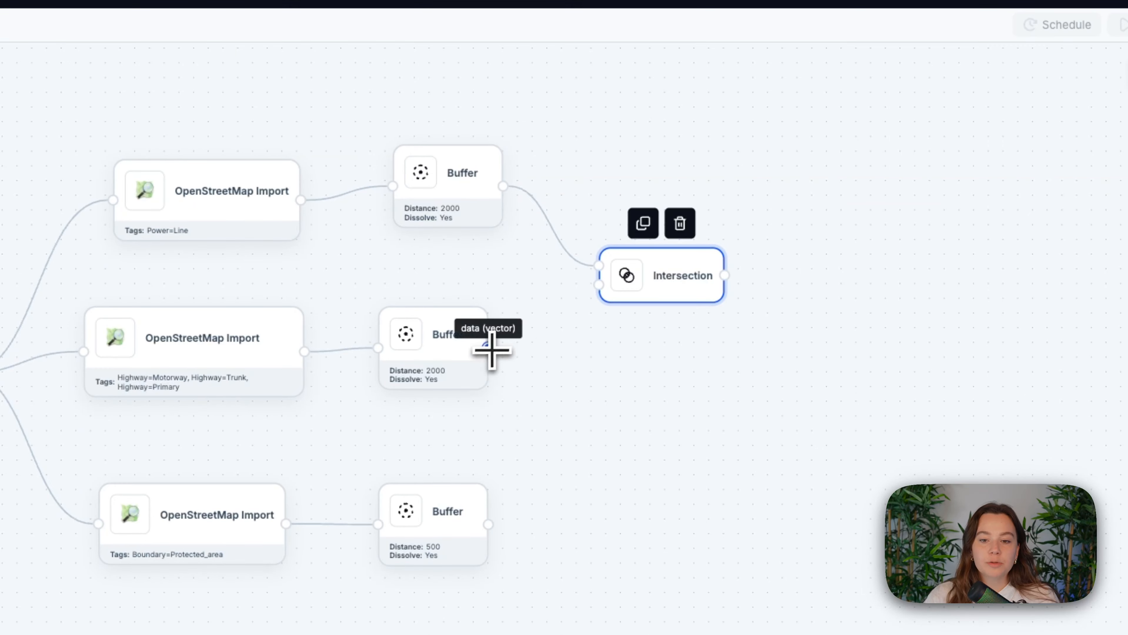
drag(491, 351, 599, 284)
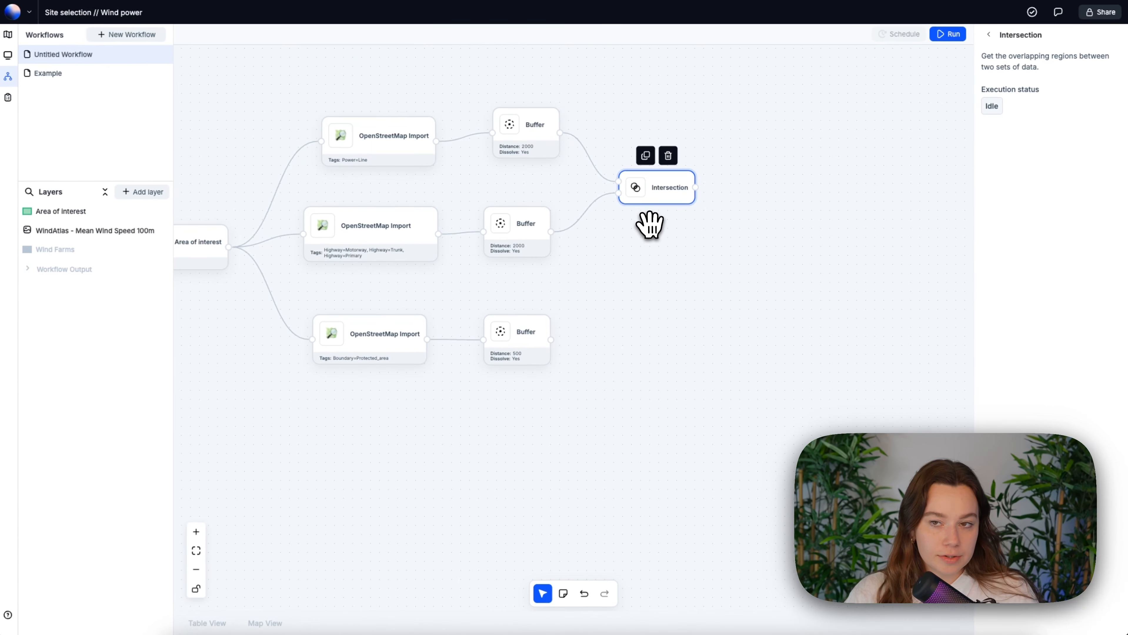
click(987, 36)
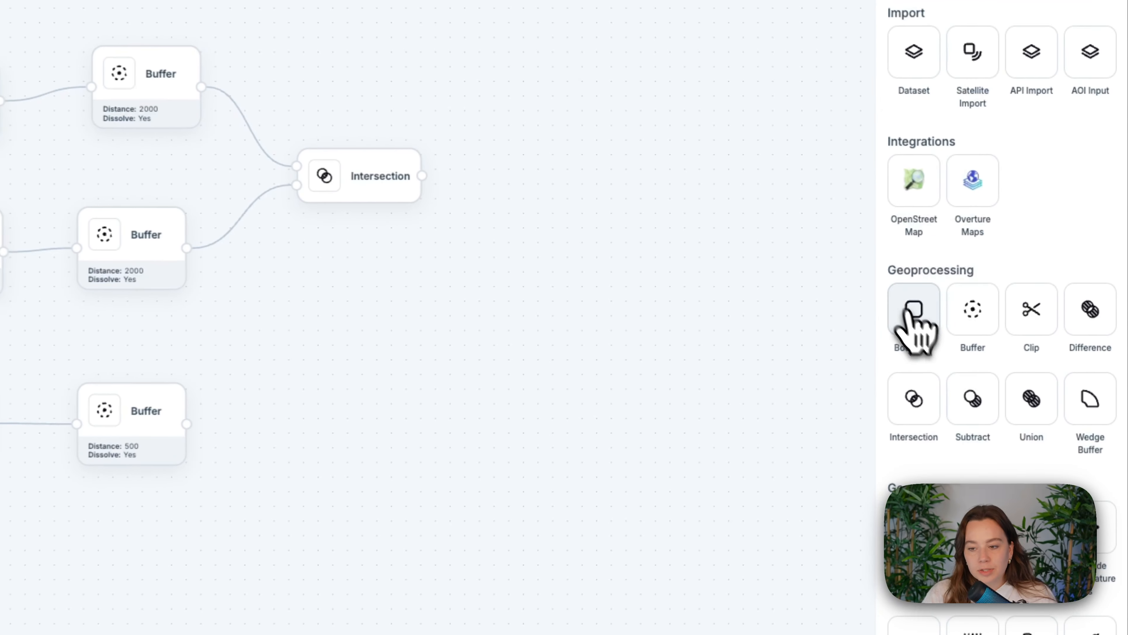
- Add a Subtract block that takes the Intersection output as first input and the protected-area buffer as second input
drag(1032, 327, 790, 244)
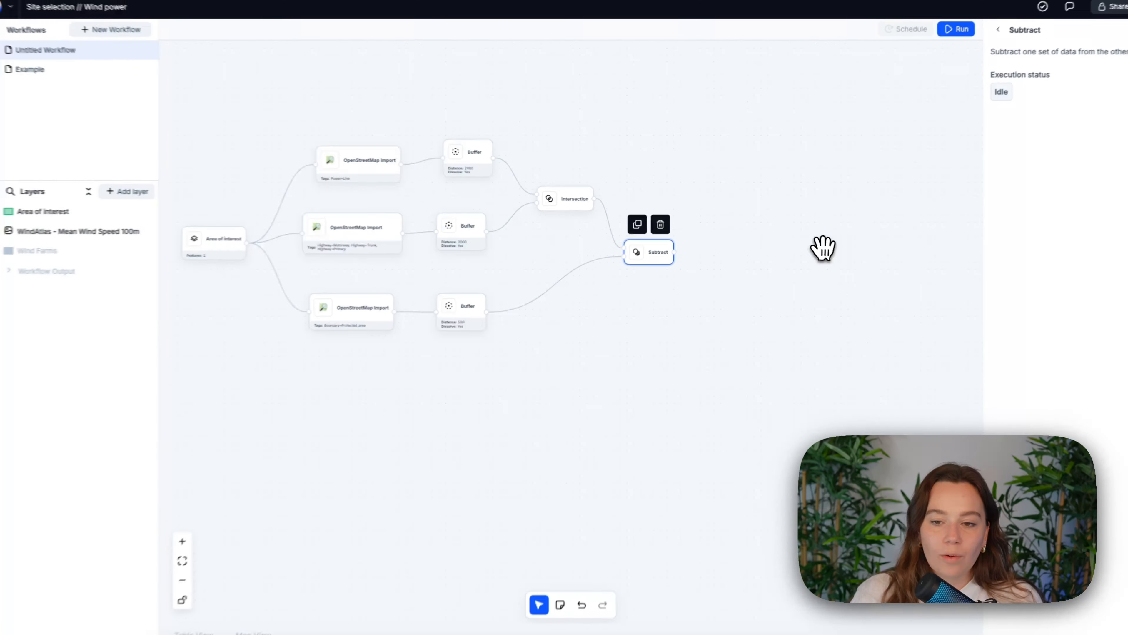
scroll(650, 277, up, 5)
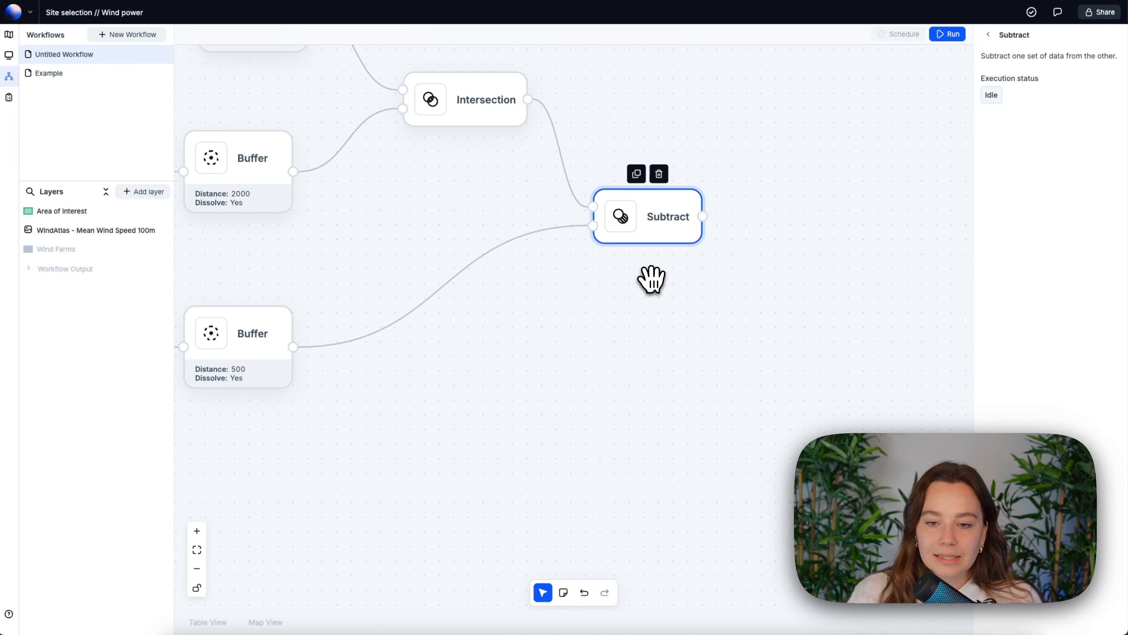
scroll(647, 294, up, 2)
scroll(636, 303, down, 6)
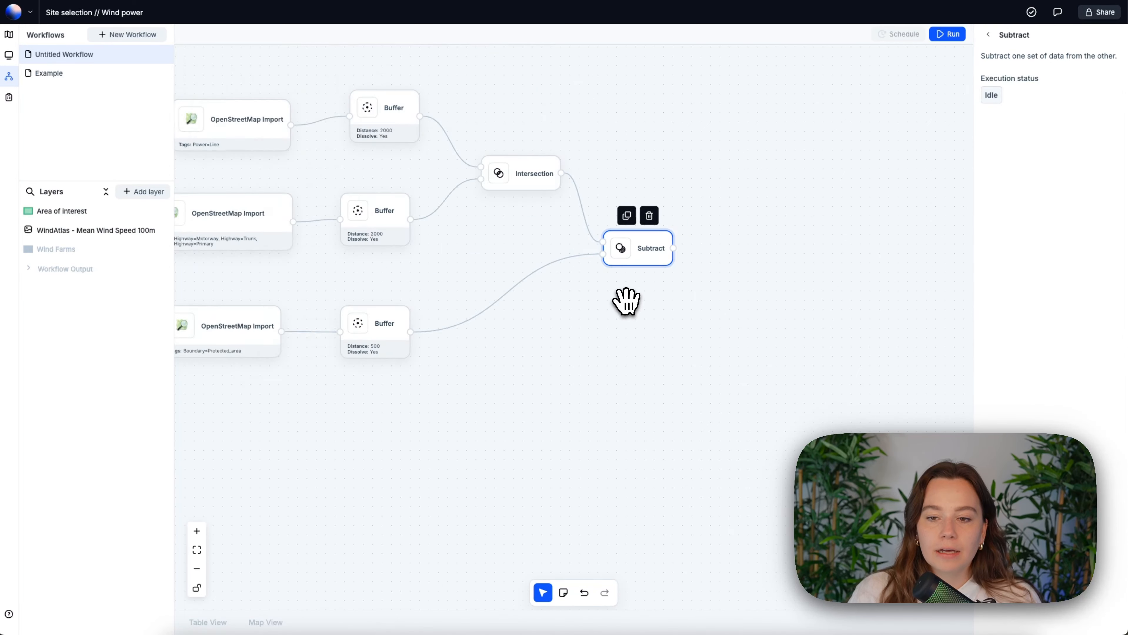
drag(637, 310, 612, 316)
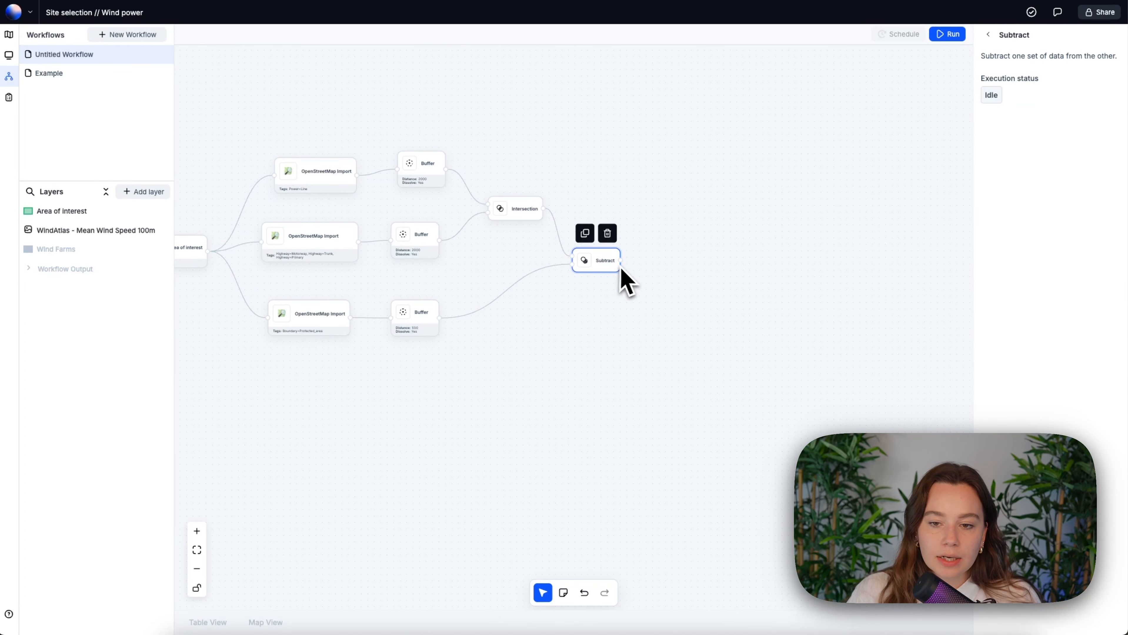
- Add a Clip block and an Area of interest block, and connect the Subtract output and the Area of interest to the Clip inputs
scroll(621, 270, up, 3)
scroll(614, 279, down, 3)
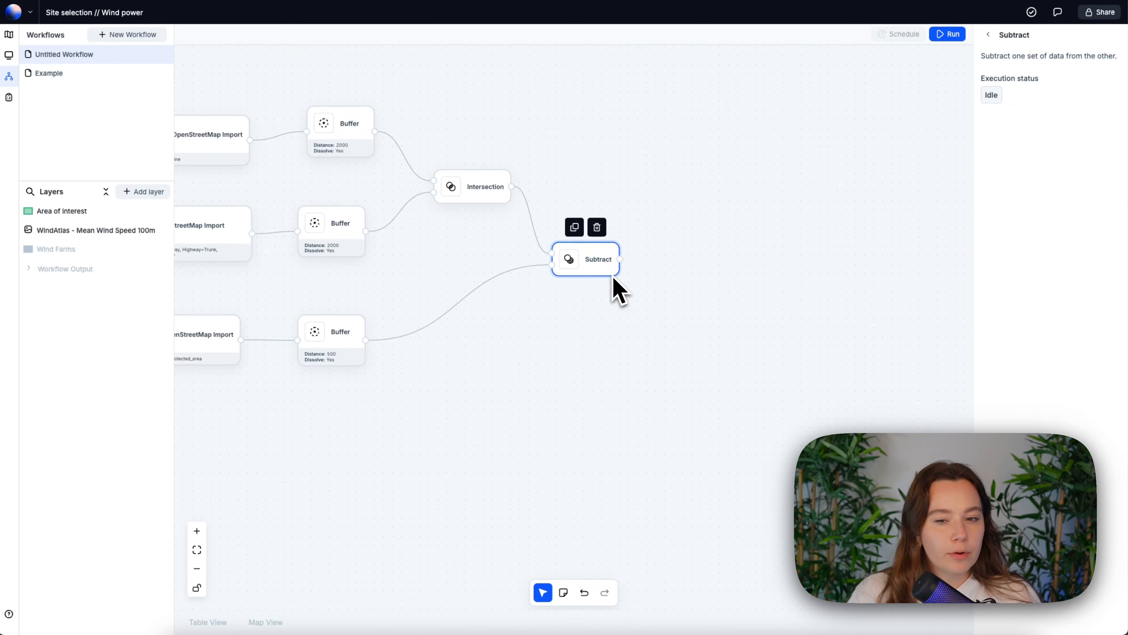
click(990, 35)
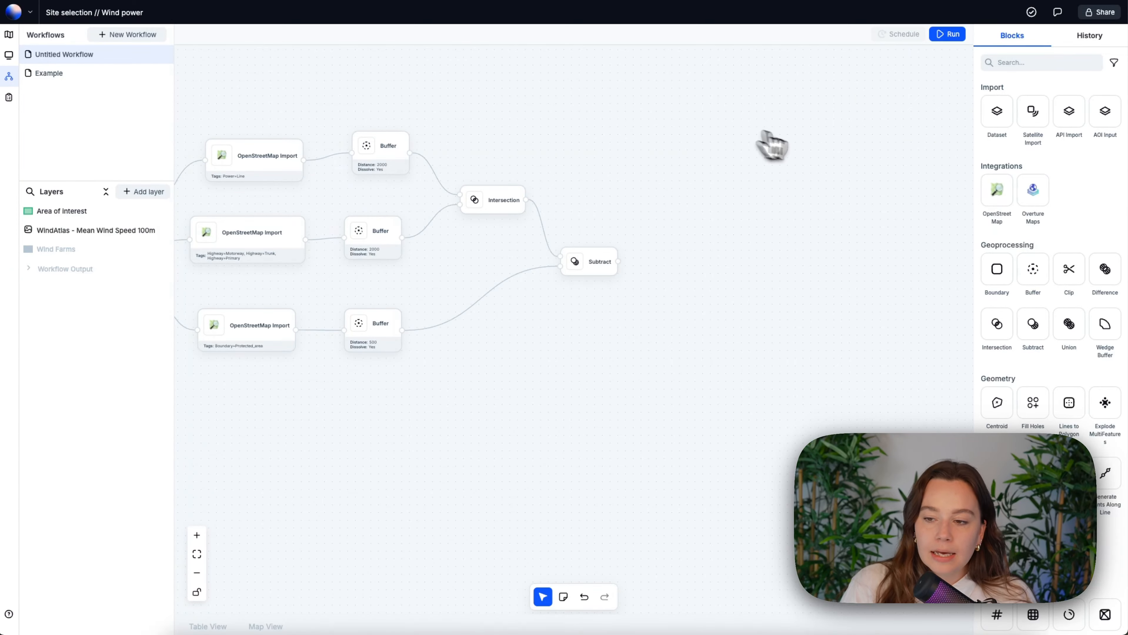
drag(1069, 269, 671, 280)
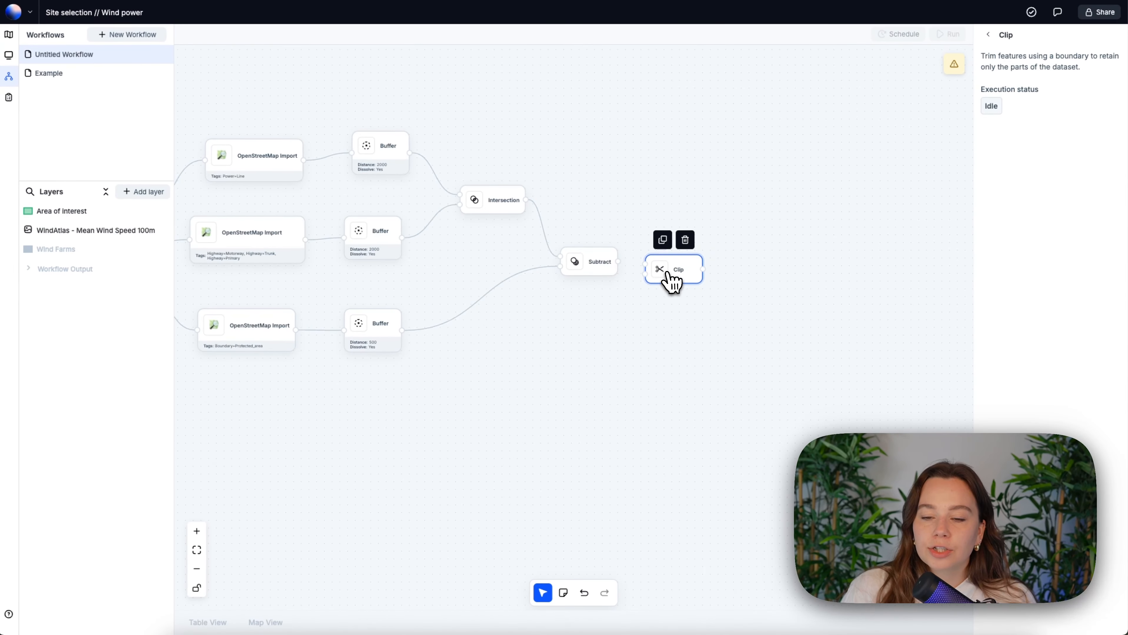
drag(54, 211, 544, 330)
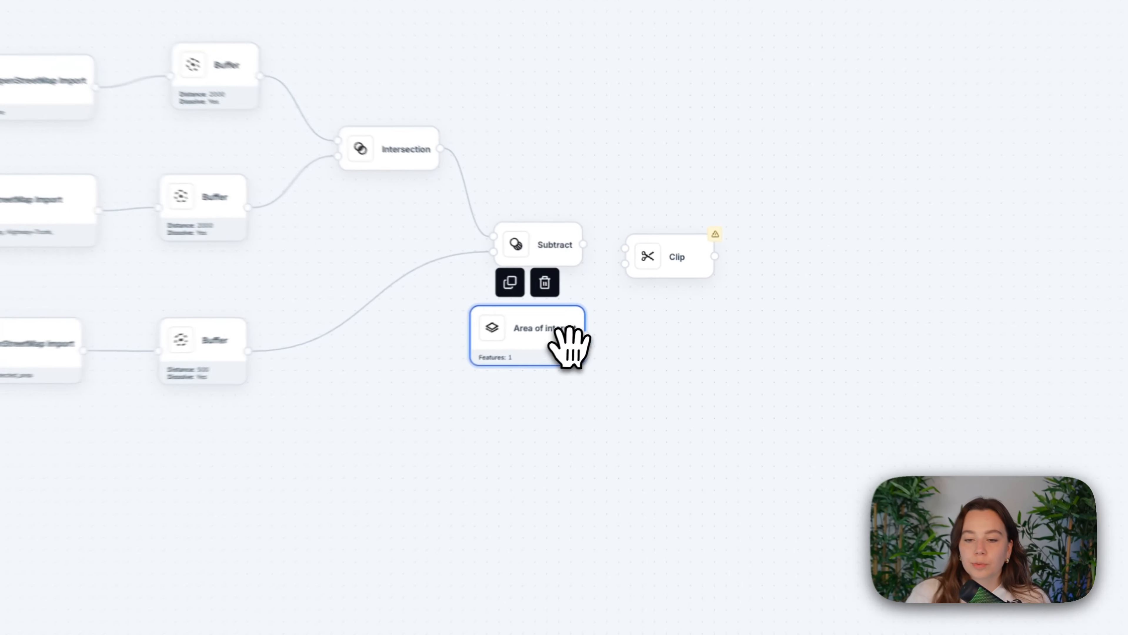
drag(616, 322, 645, 272)
click(604, 259)
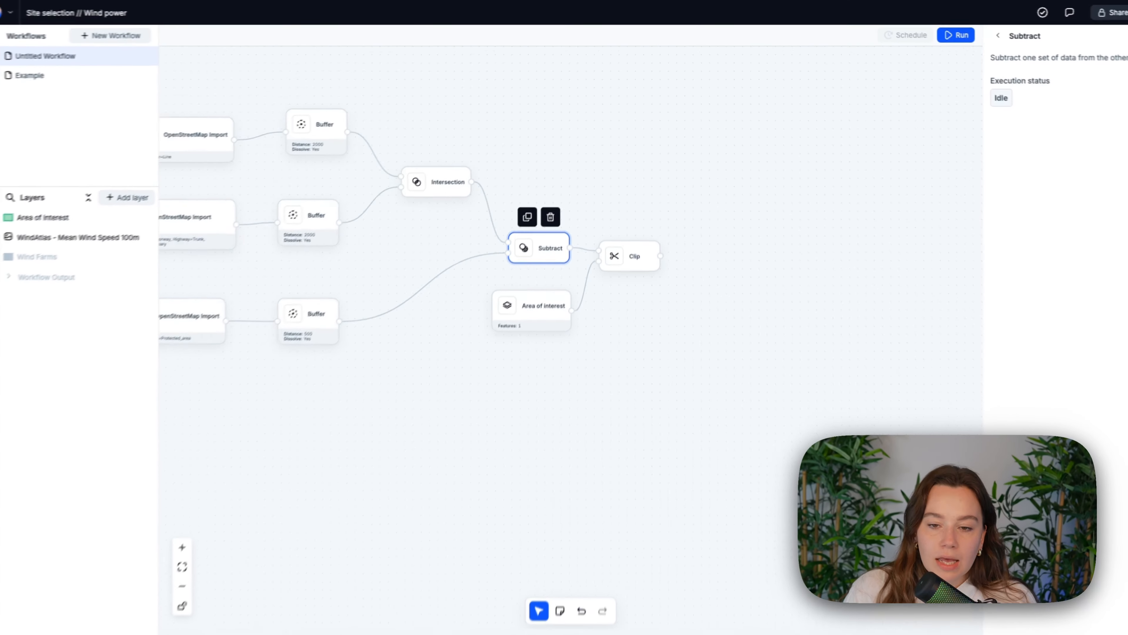
scroll(633, 282, up, 2)
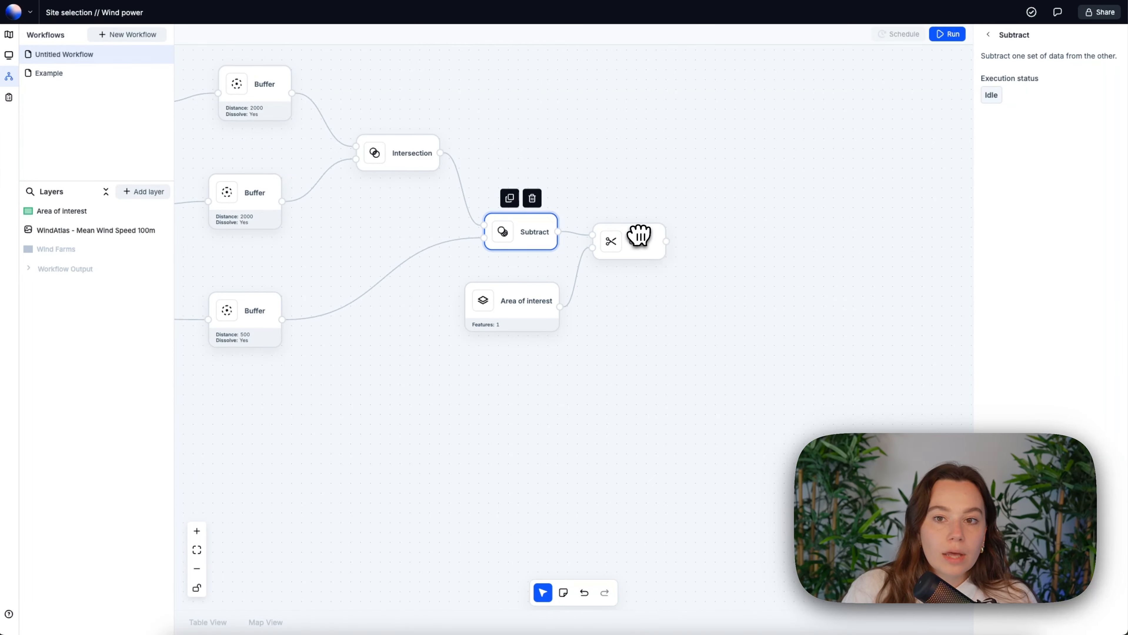
- Add a Save as dataset export block and connect the Clip output to it
click(988, 36)
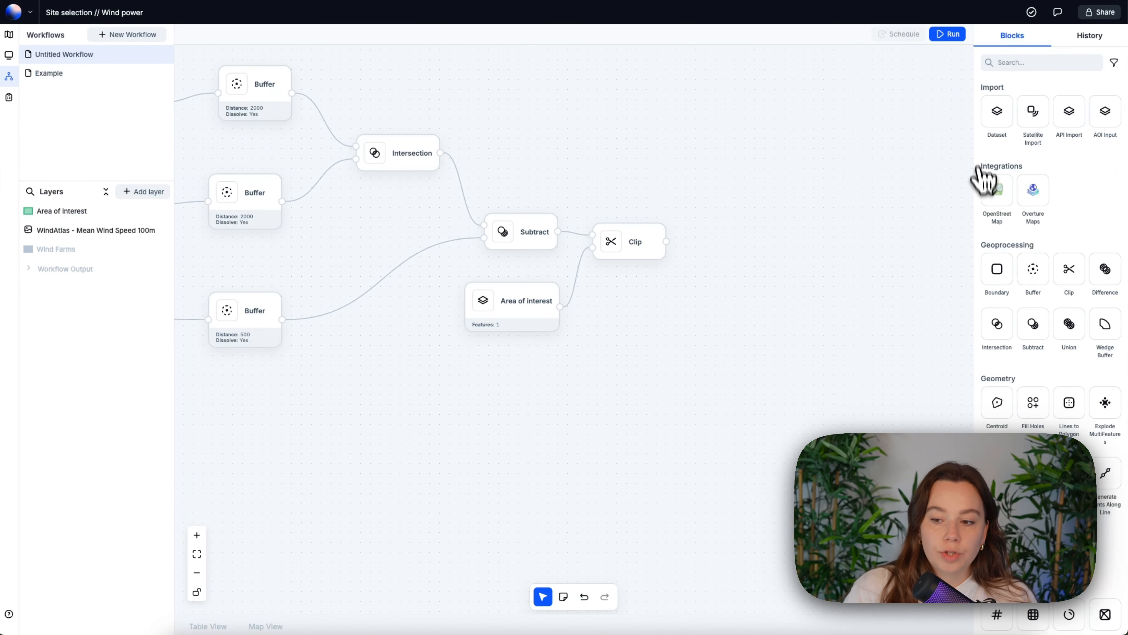
scroll(989, 221, down, 10)
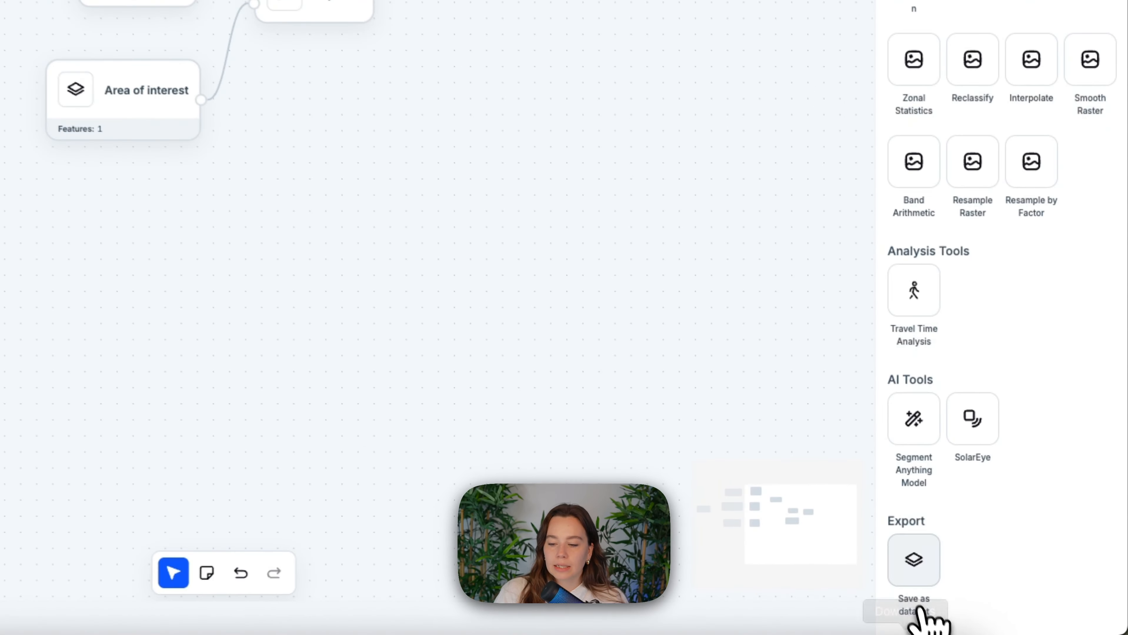
drag(913, 569, 609, 227)
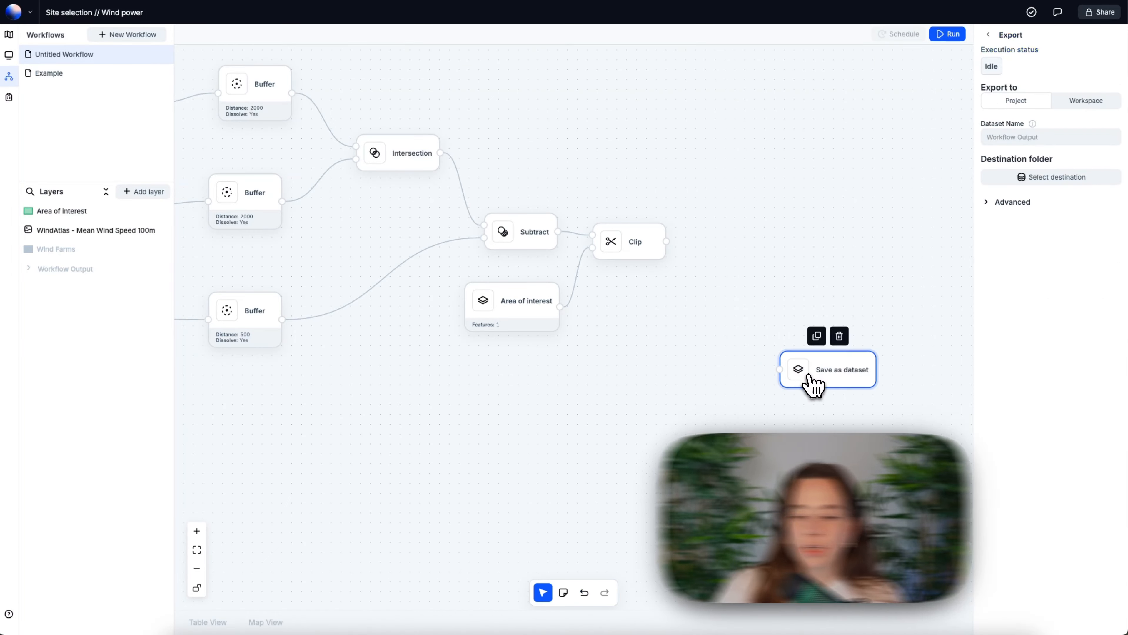
drag(814, 385, 745, 307)
drag(666, 241, 695, 277)
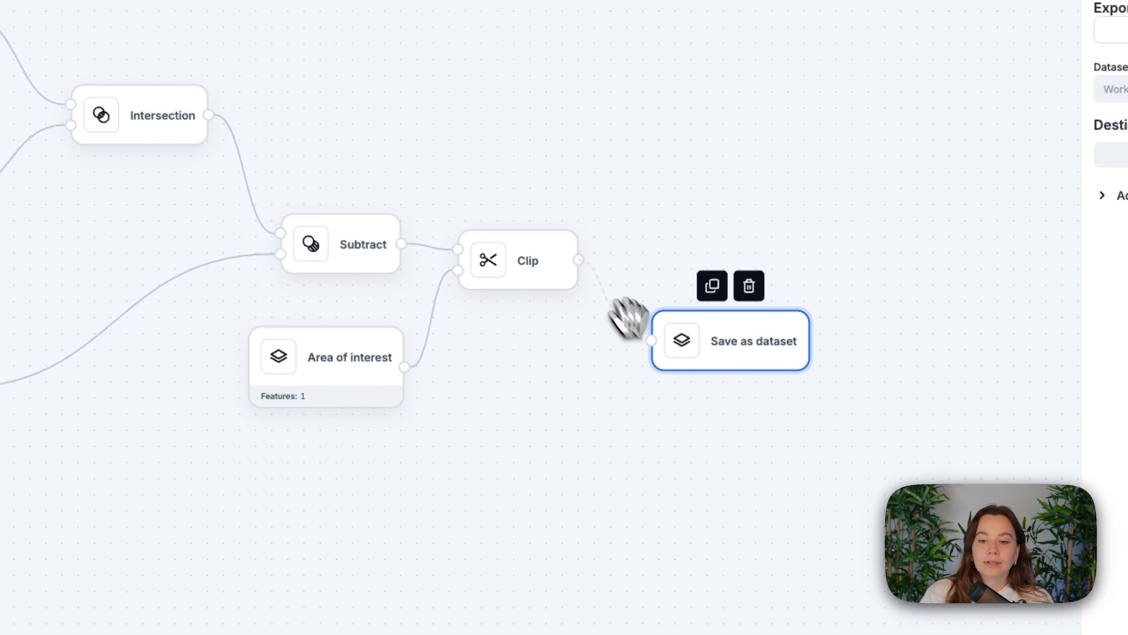
drag(627, 317, 650, 341)
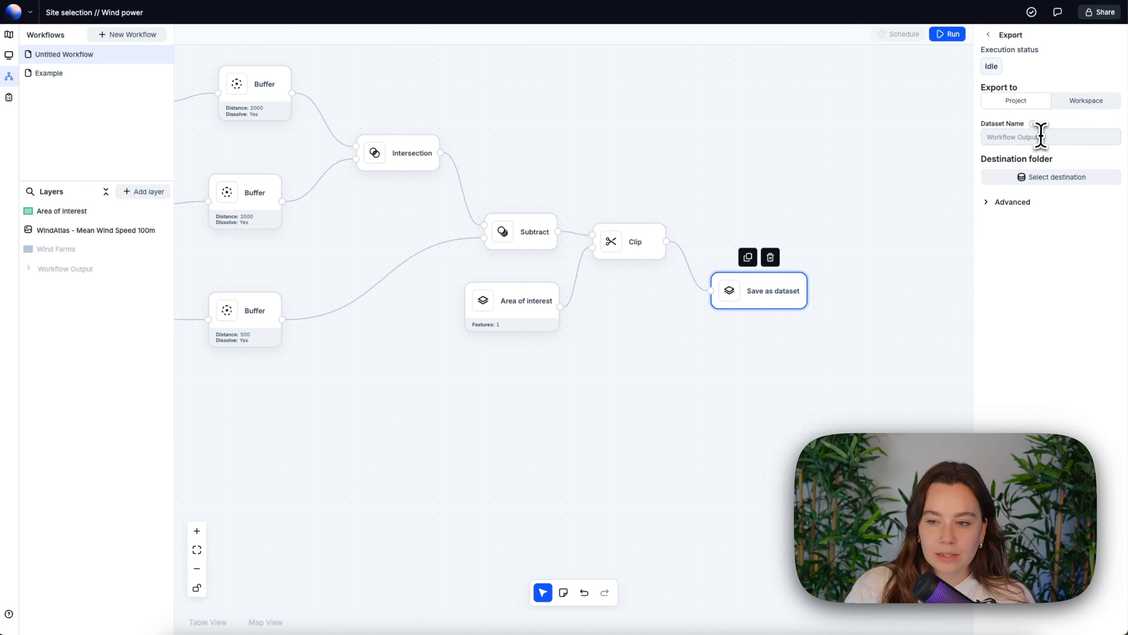
- Name the exported dataset of the Clip output "Suitable areas"
click(1041, 137)
text(Suitable are)
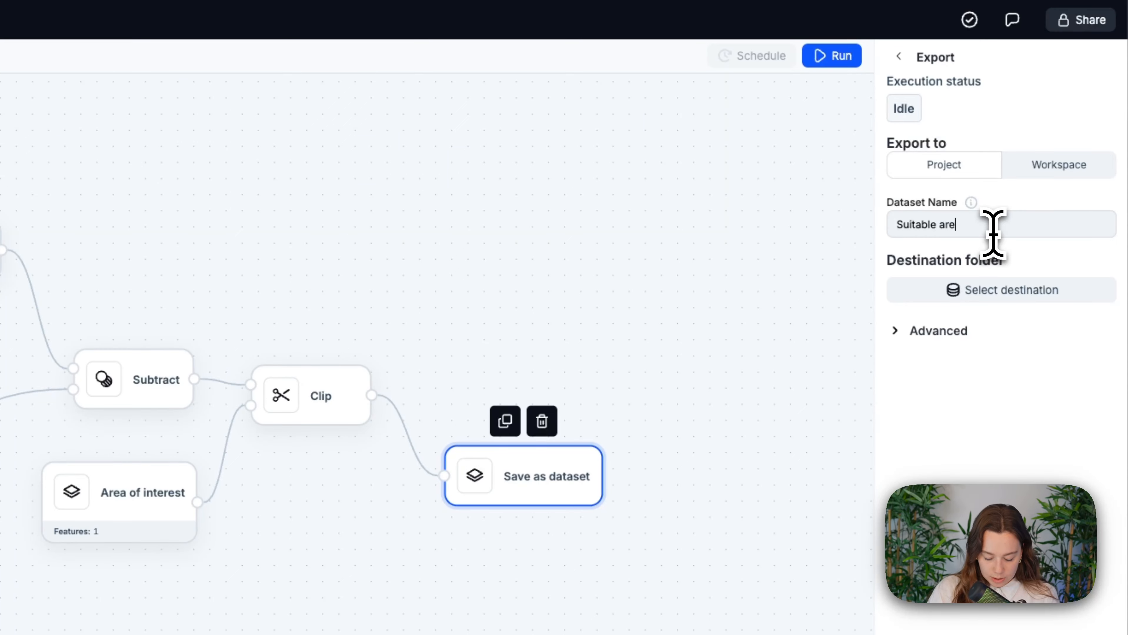
text(as)
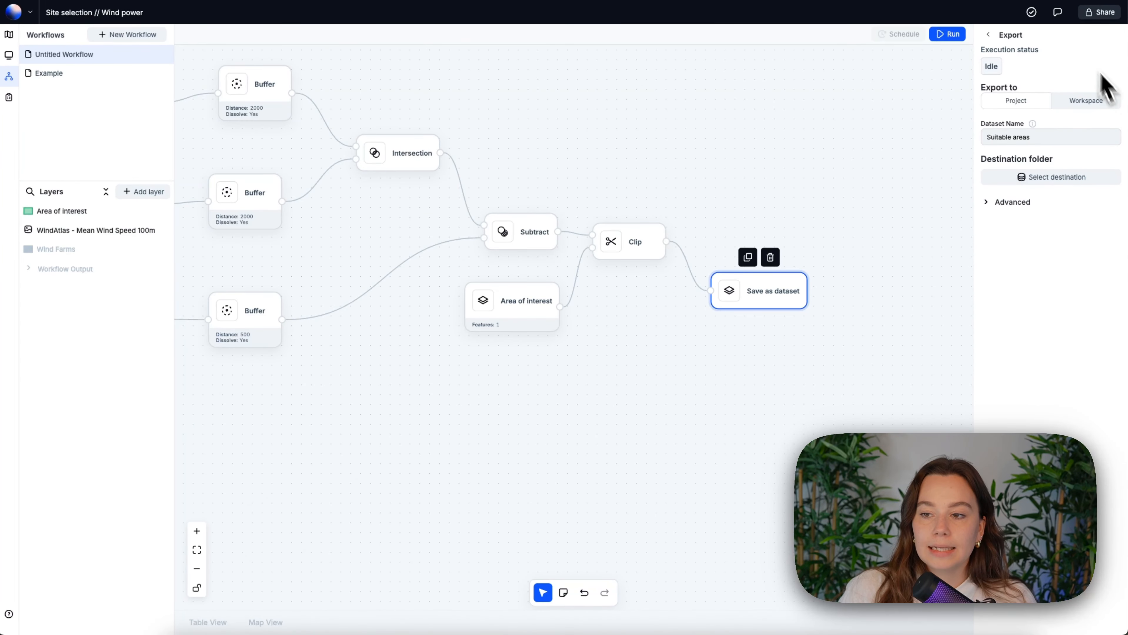
click(989, 34)
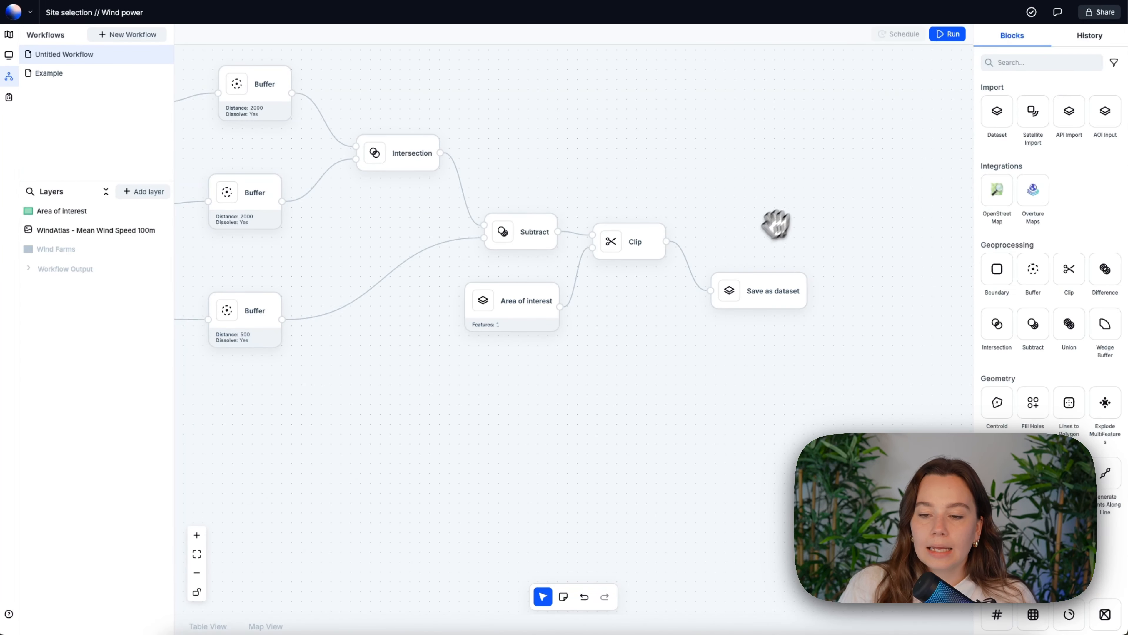
- Add the WindAtlas - Mean Wind Speed 100m raster layer as a dataset block above the Clip block
drag(765, 232, 728, 232)
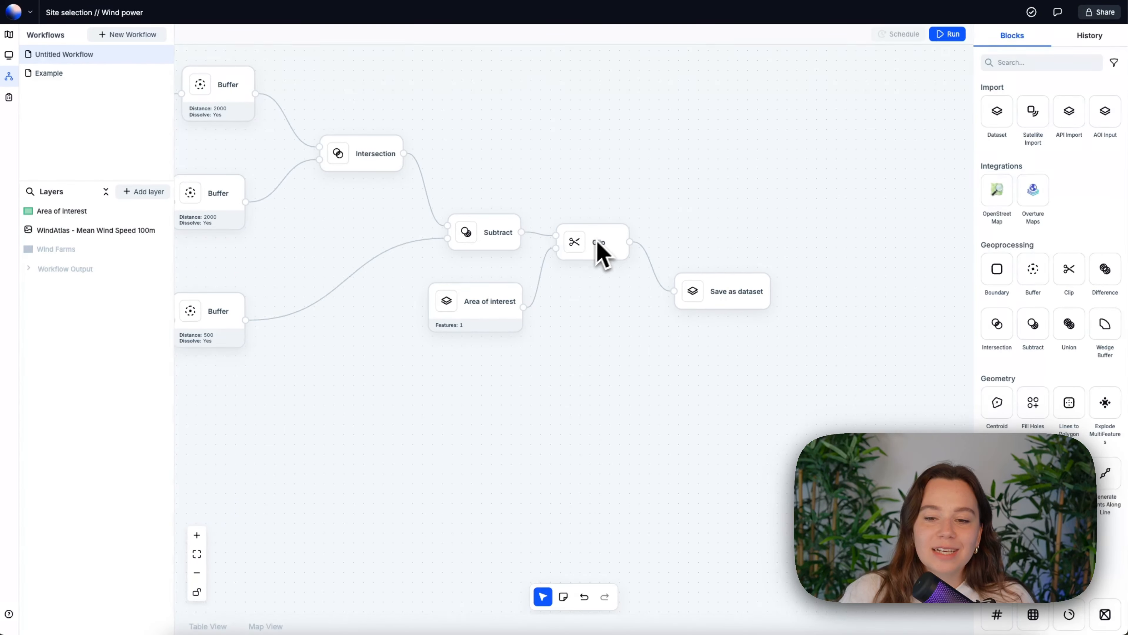
drag(66, 231, 568, 176)
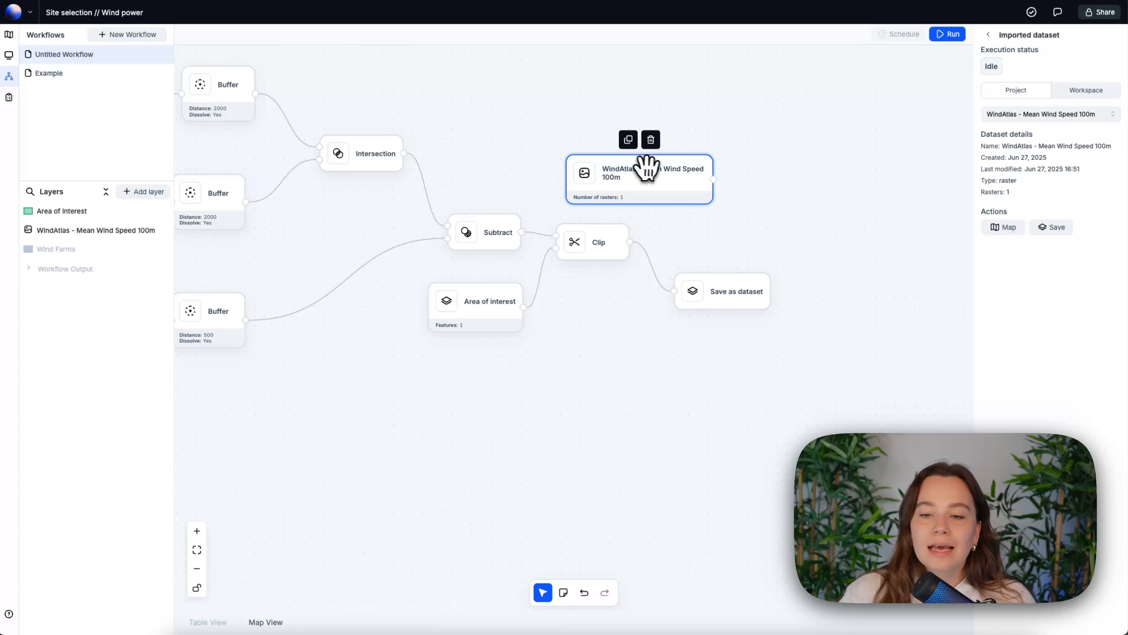
drag(646, 168, 661, 153)
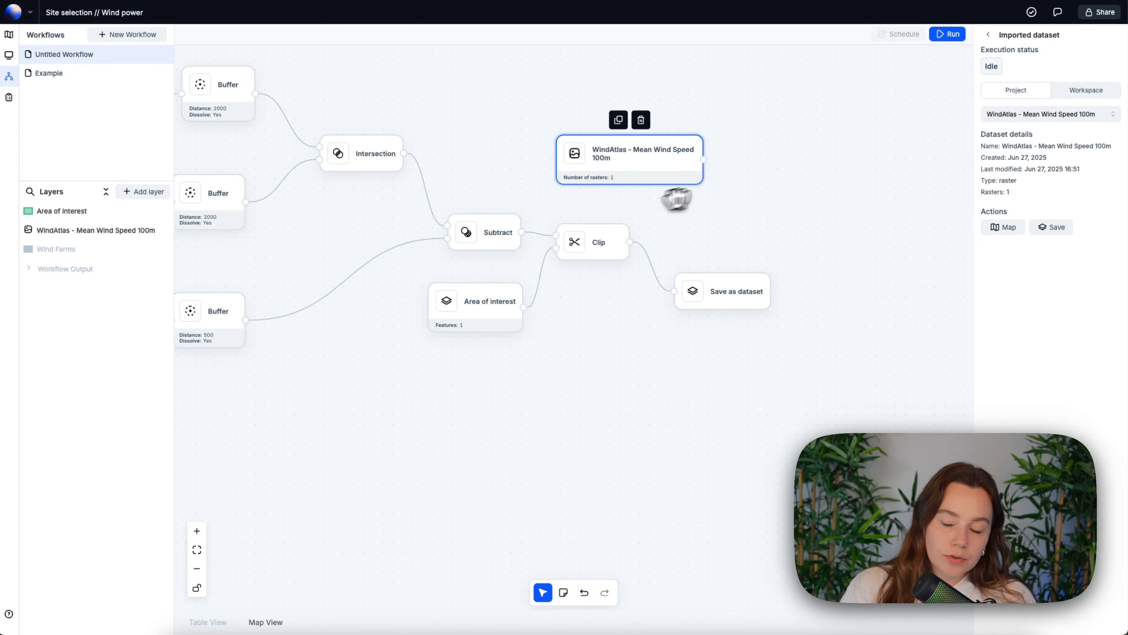
- Add a Crop Raster block that takes the WindAtlas raster as first input and the Clip output as second input
click(988, 34)
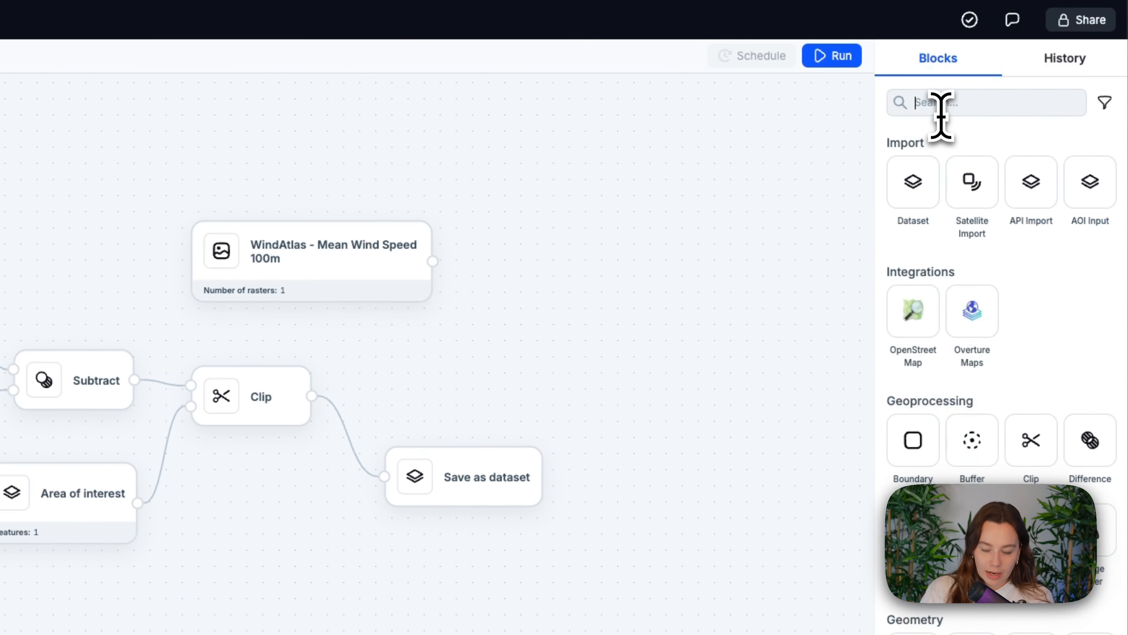
text(crop)
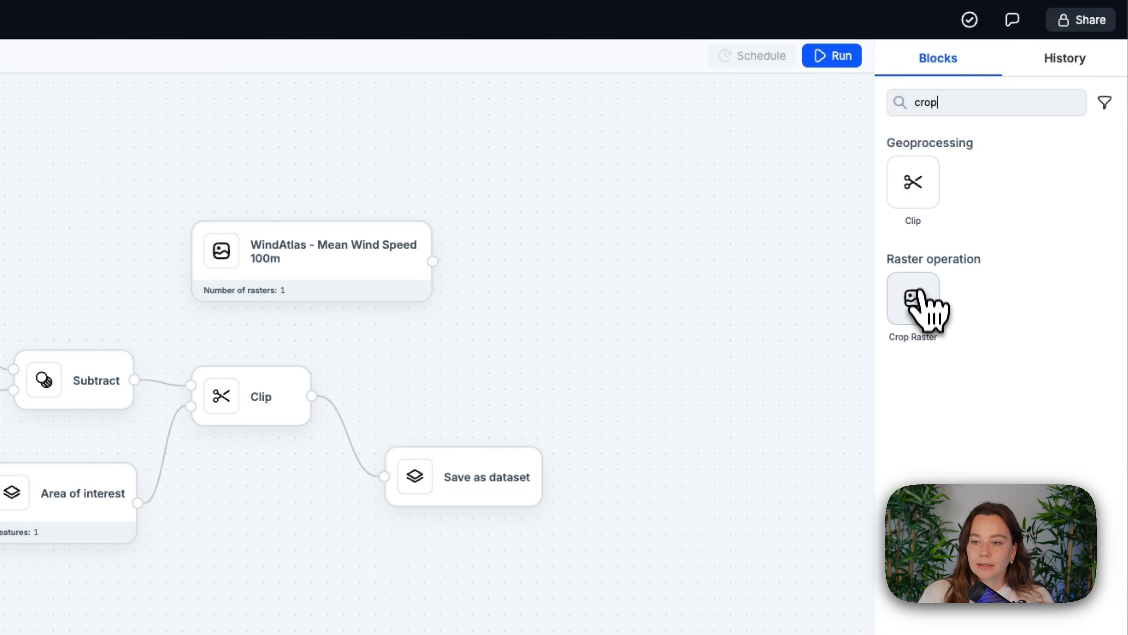
drag(913, 299, 655, 356)
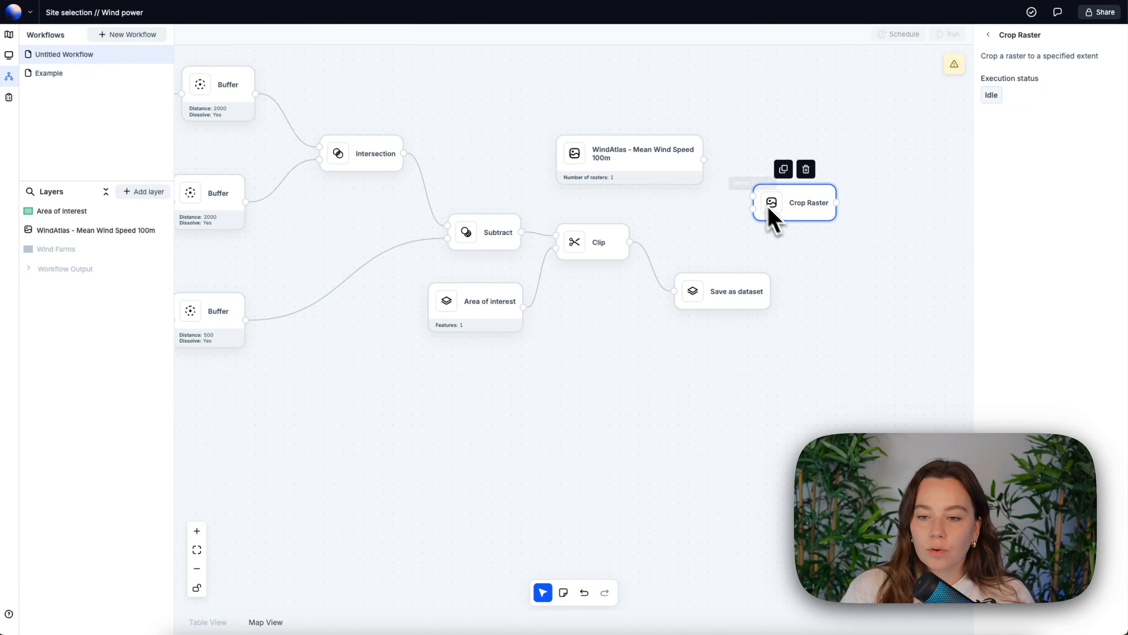
drag(703, 160, 747, 201)
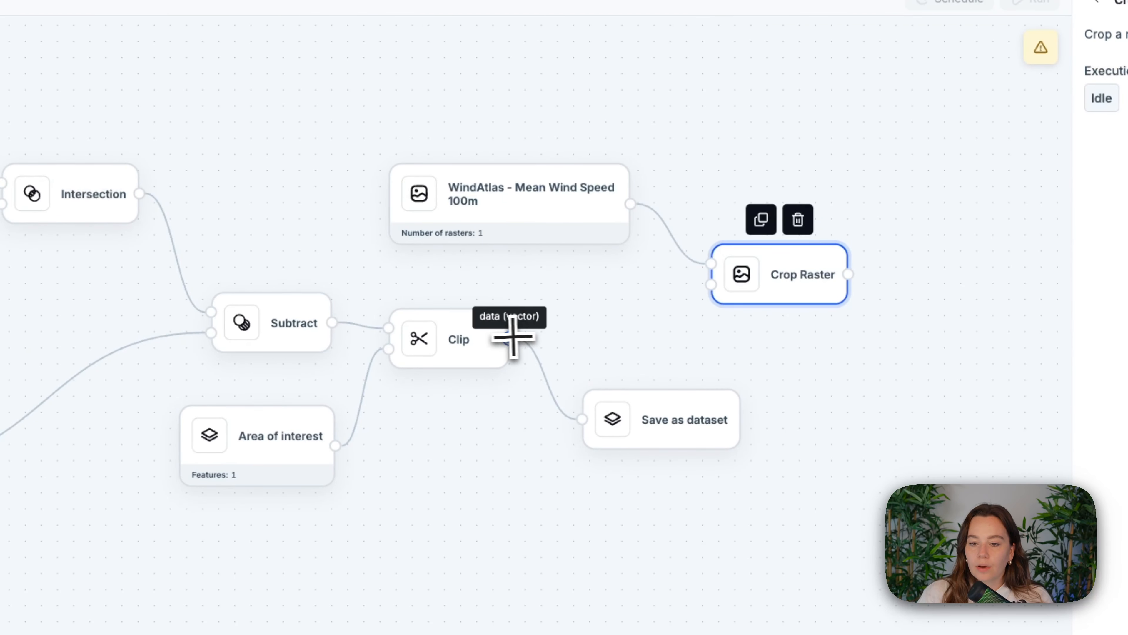
drag(510, 338, 715, 286)
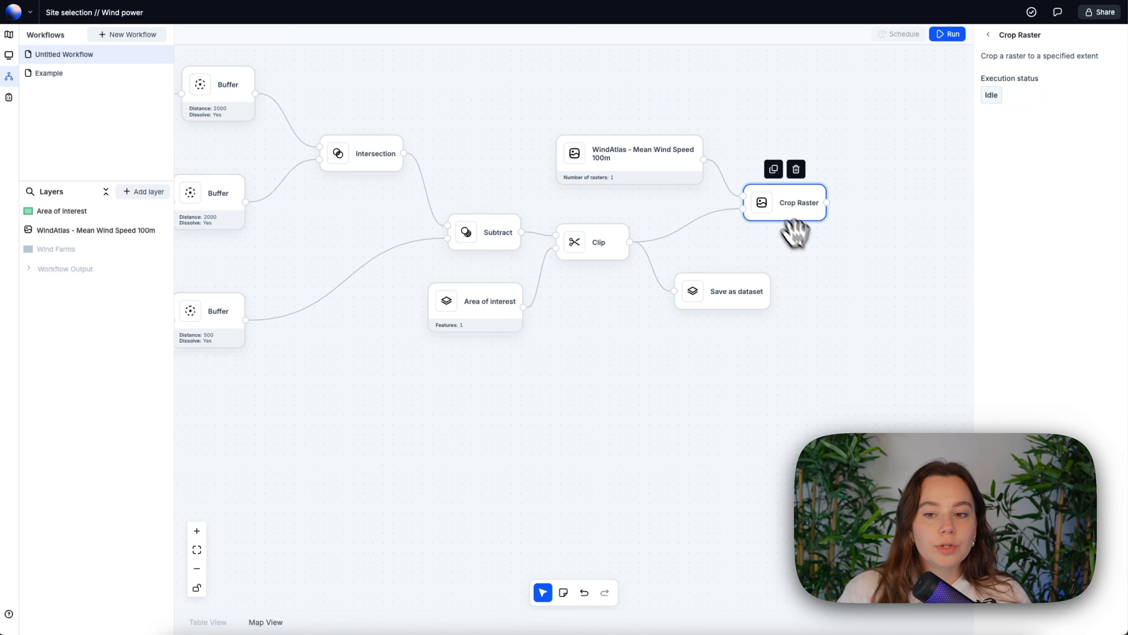
- Add a second Save as dataset block with default export settings and connect the Crop Raster output to it
drag(820, 258, 738, 208)
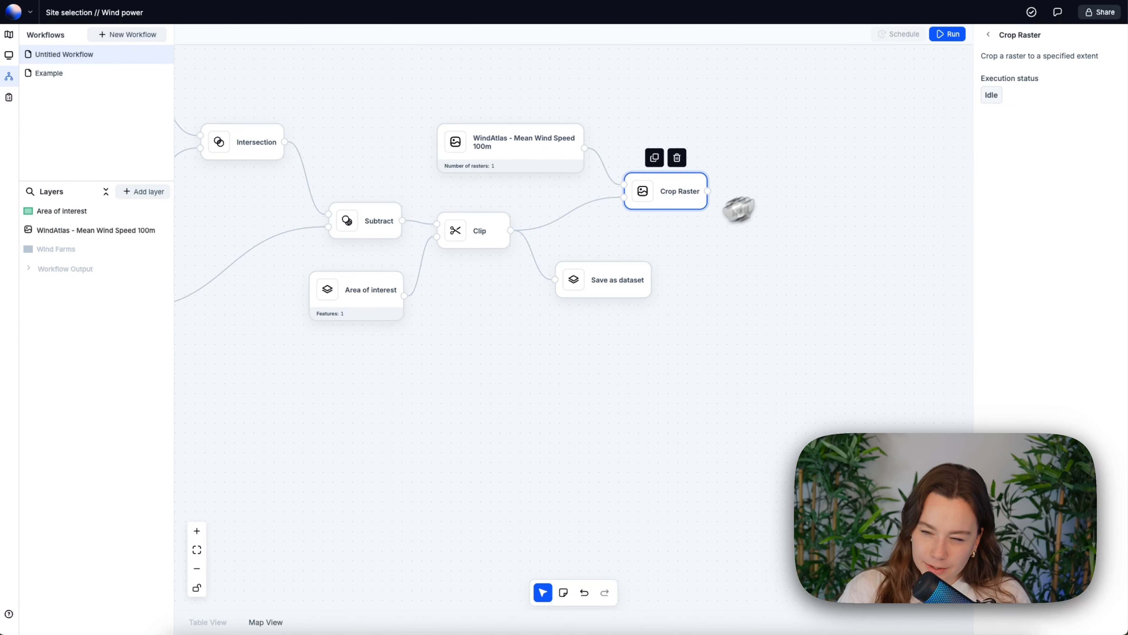
key(Escape)
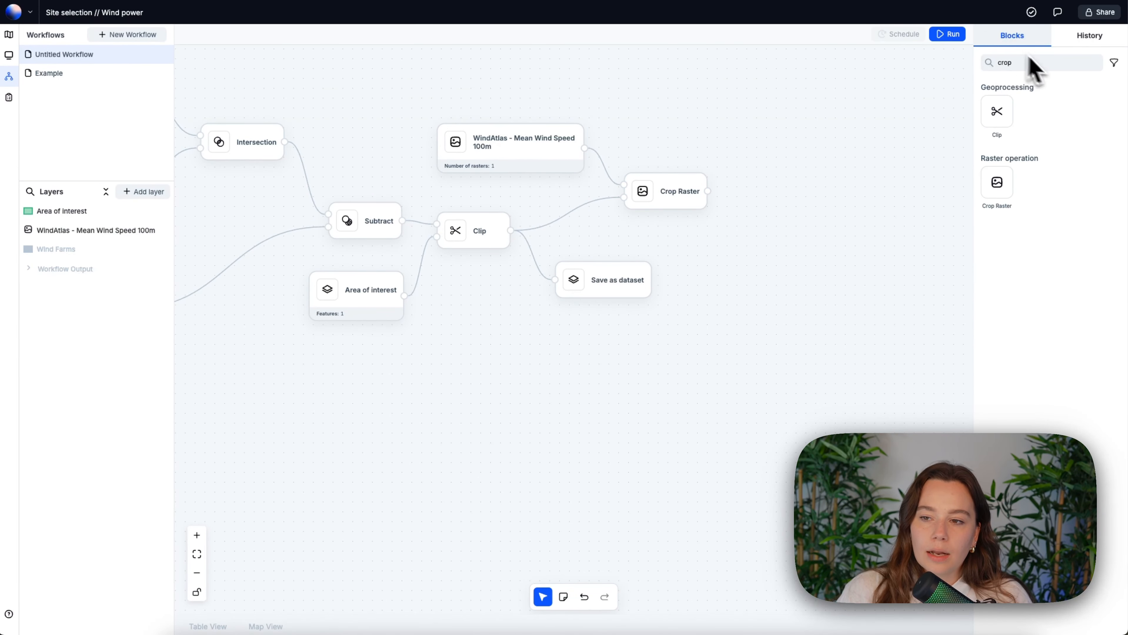
double_click(1049, 65)
key(BackSpace)
scroll(1068, 209, down, 12)
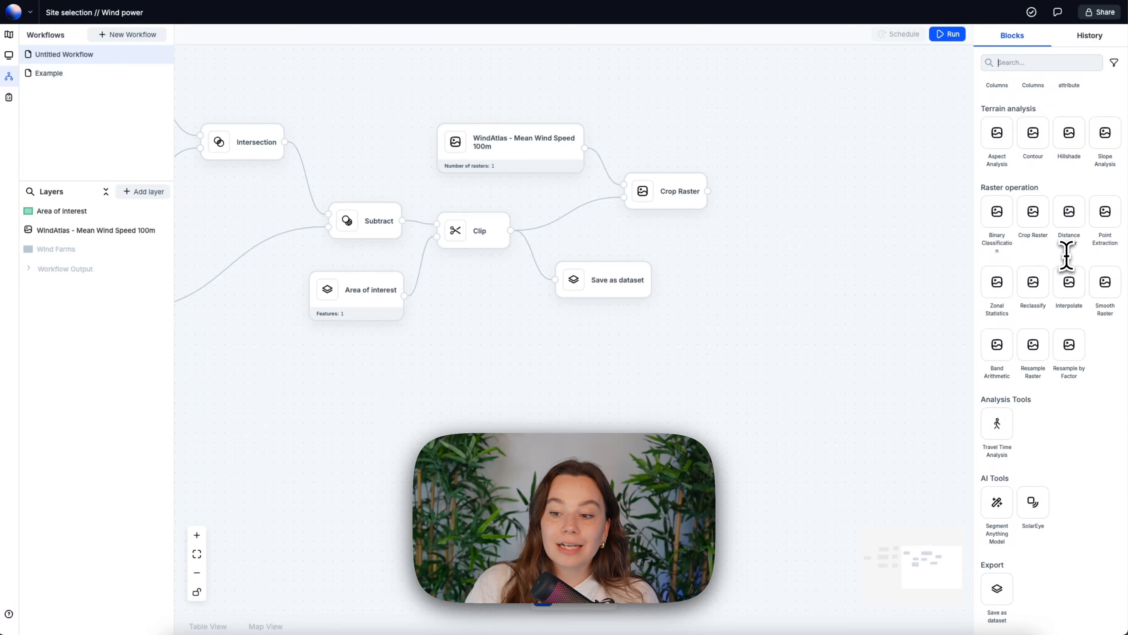
drag(997, 589, 775, 207)
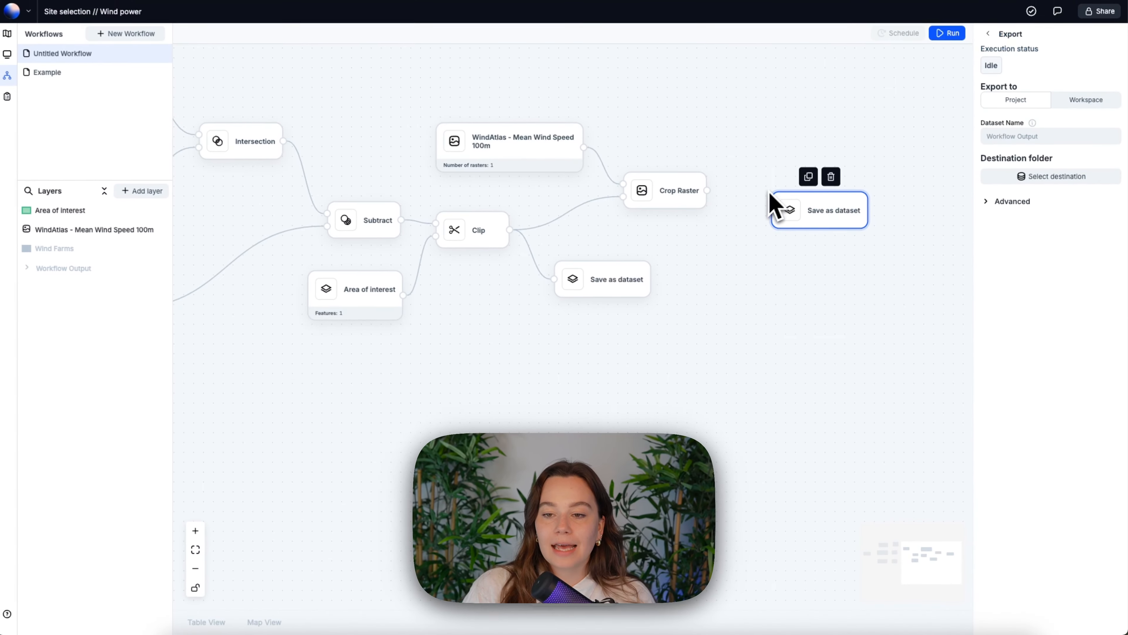
drag(707, 190, 765, 210)
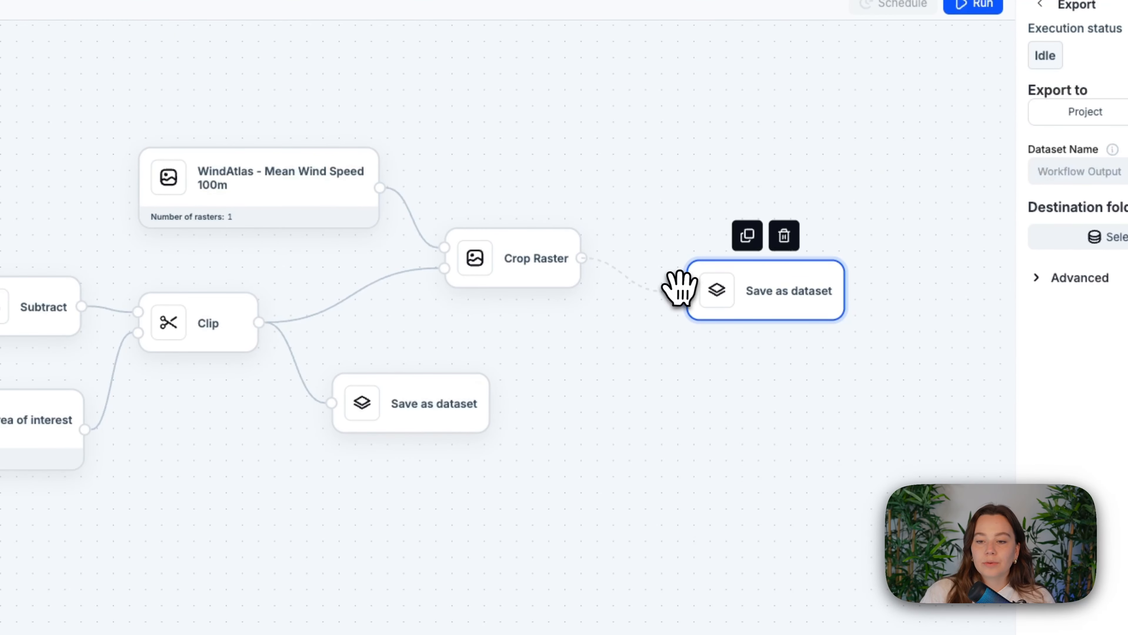
drag(678, 288, 687, 290)
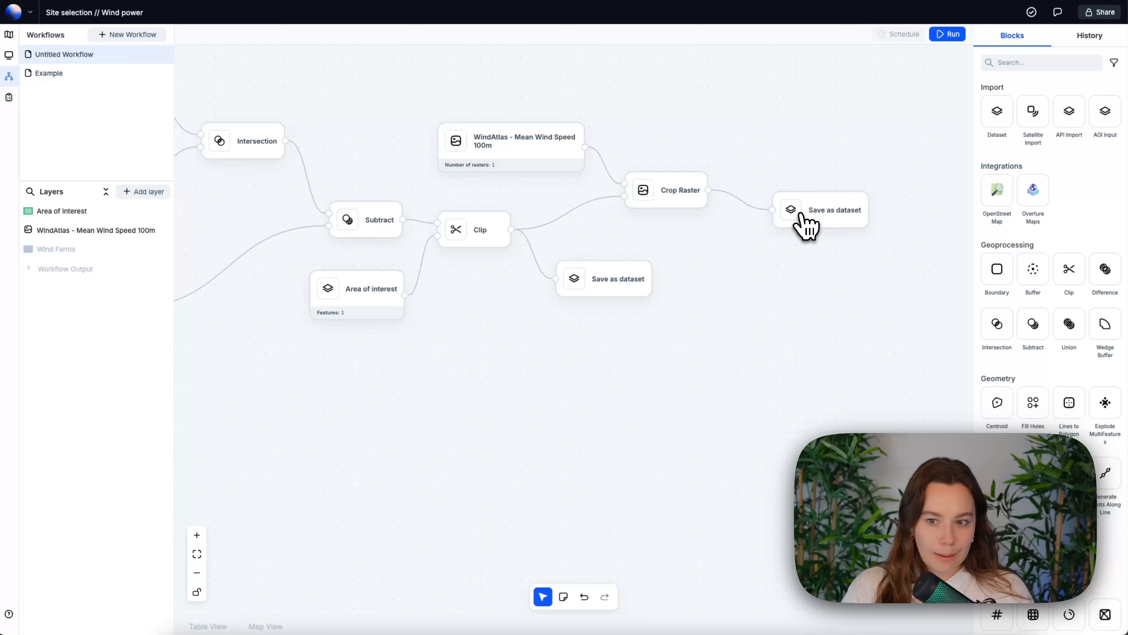
click(802, 213)
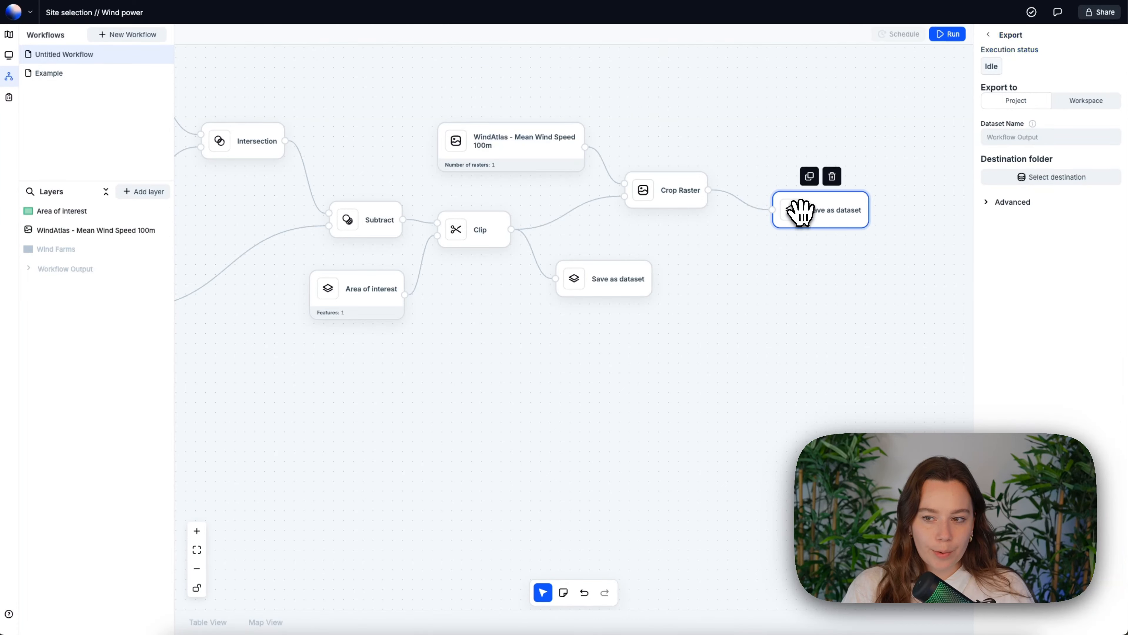
click(809, 279)
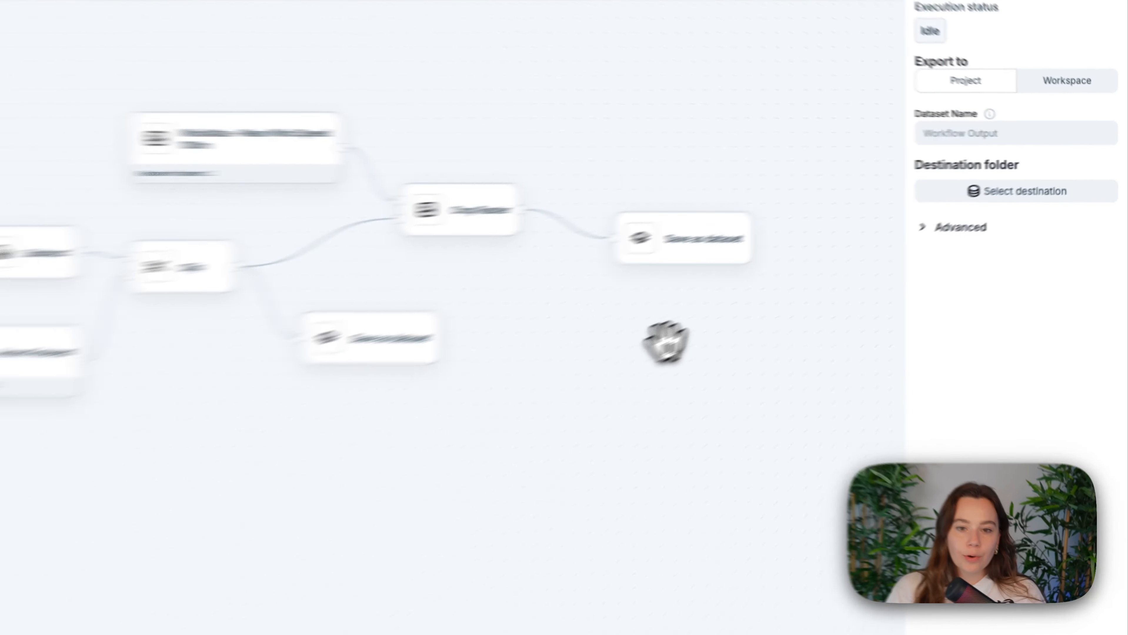
- Bring the whole workflow into view and run it
scroll(782, 307, down, 5)
scroll(781, 307, up, 5)
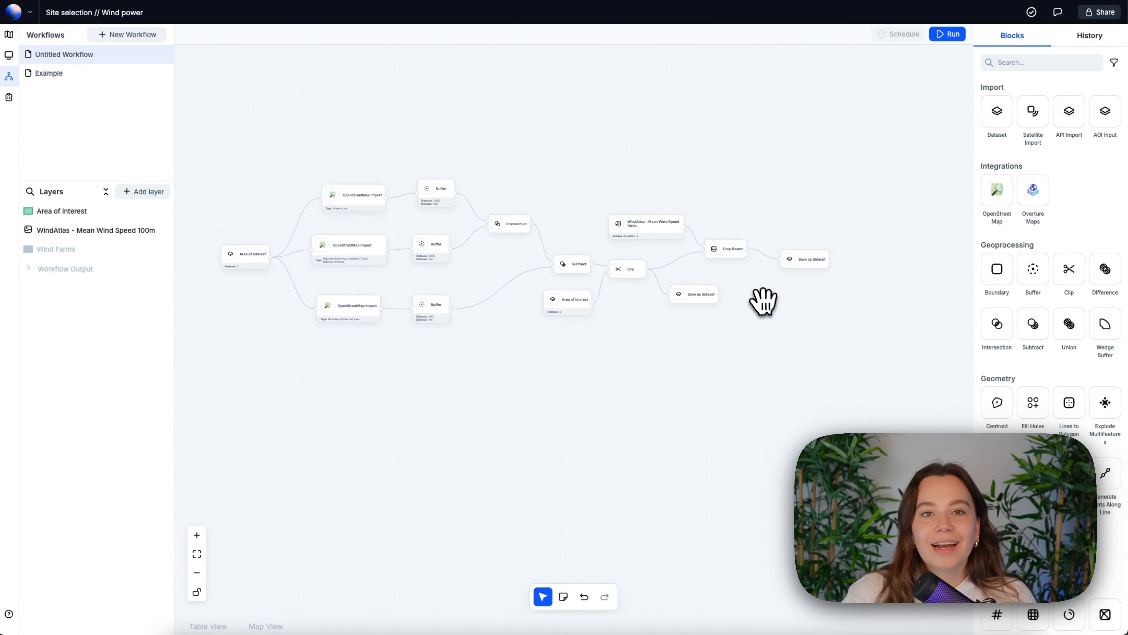
scroll(733, 272, down, 5)
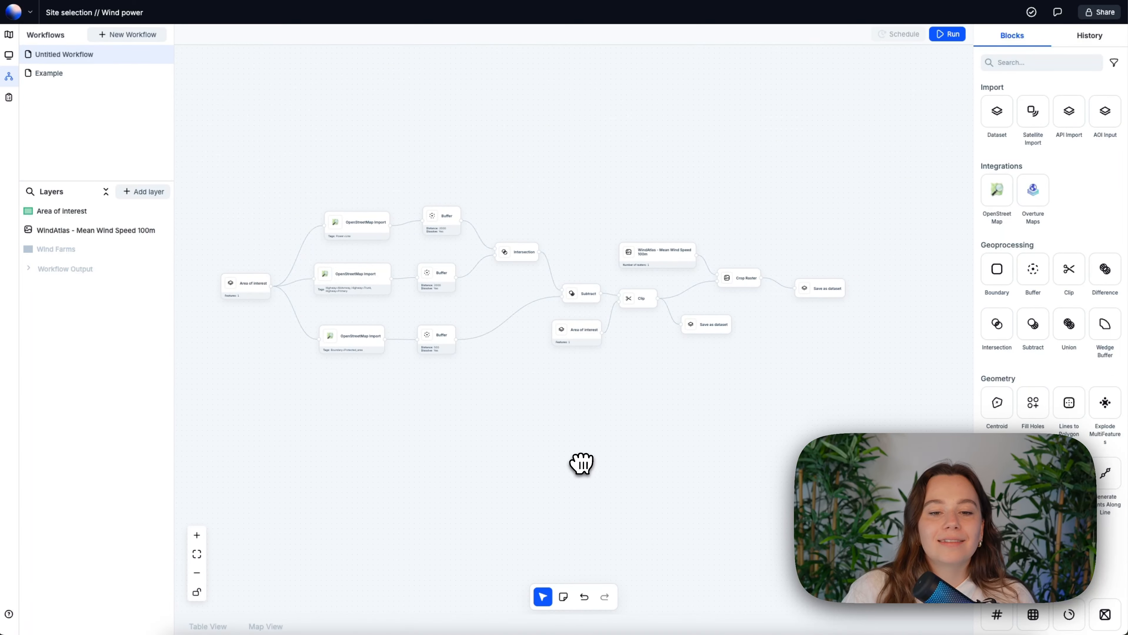
drag(704, 207, 729, 195)
scroll(624, 227, up, 1)
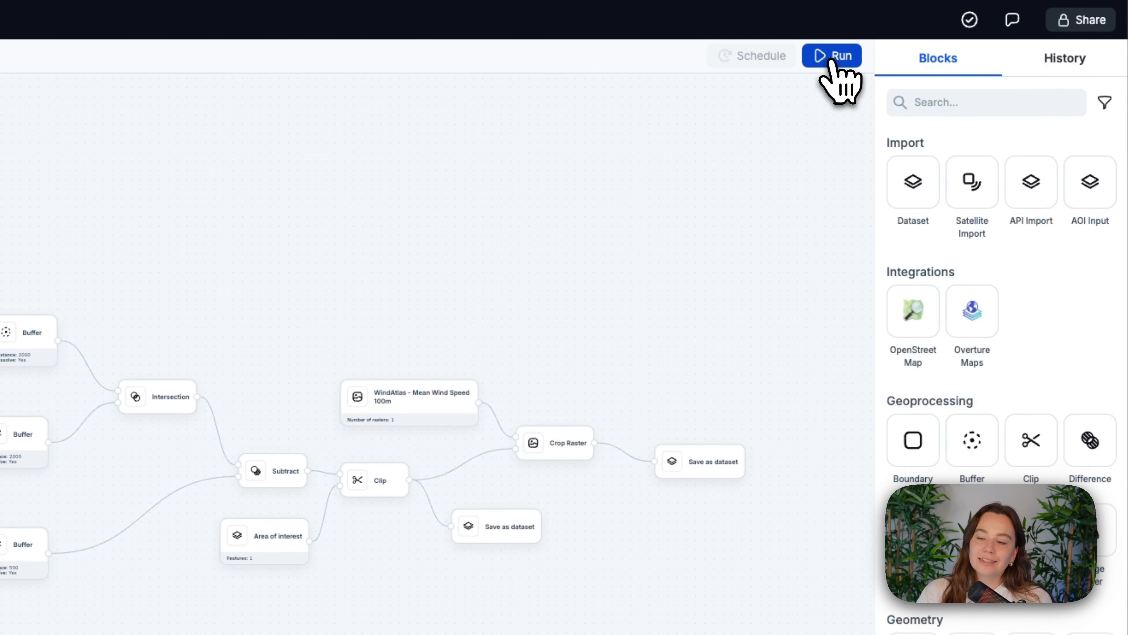
click(835, 57)
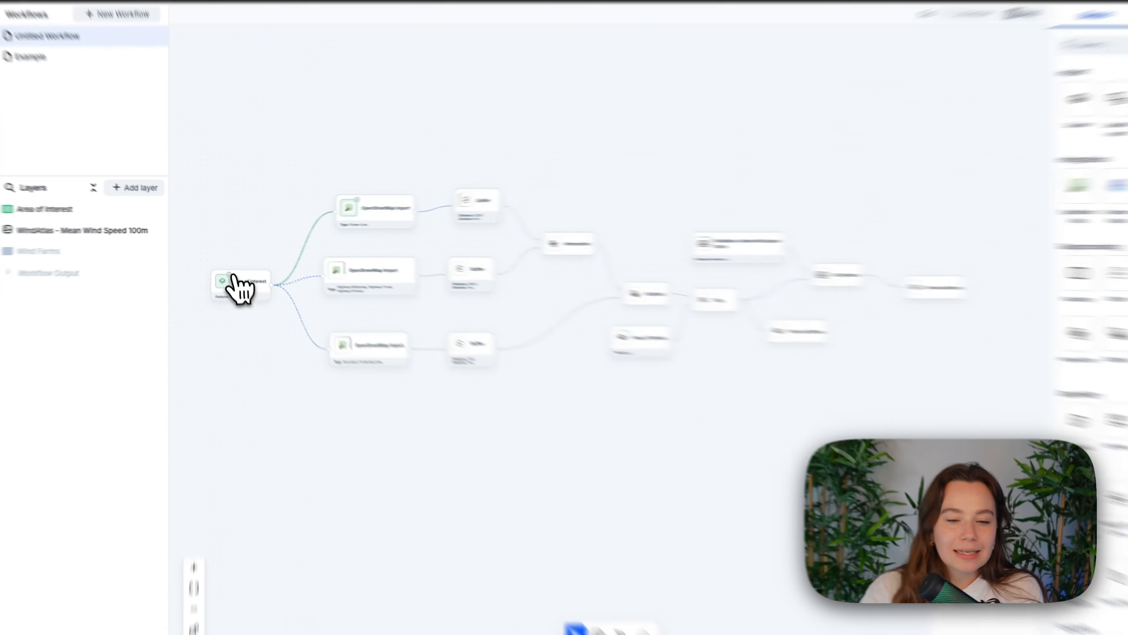
- Inspect the map preview of the Suitable areas export and of the cropped wind-speed raster export
scroll(249, 332, down, 3)
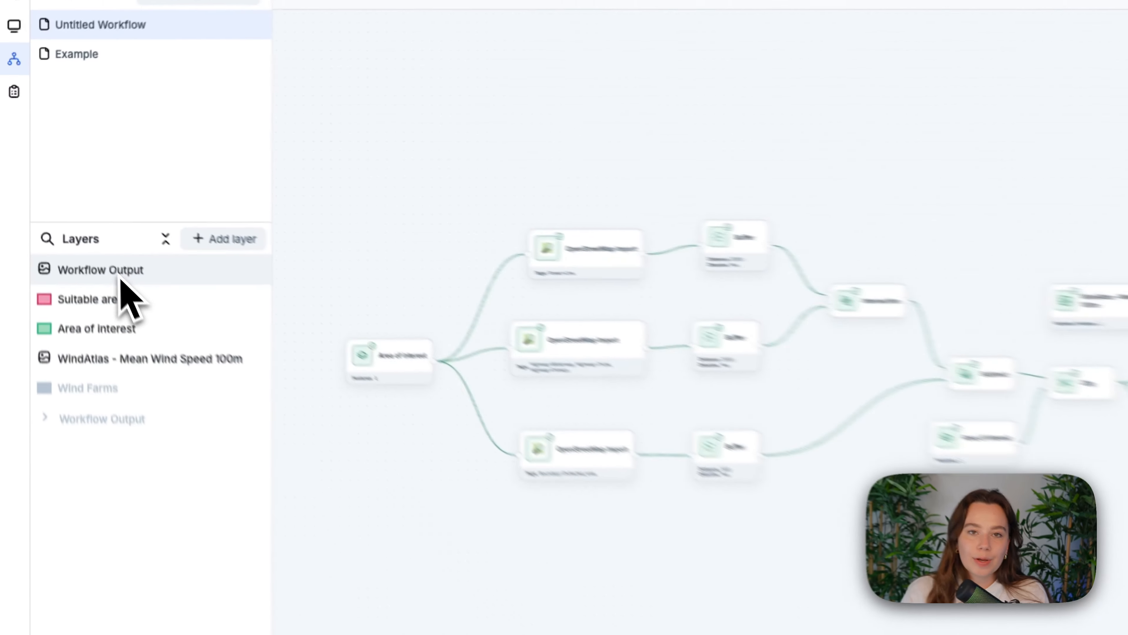
click(769, 313)
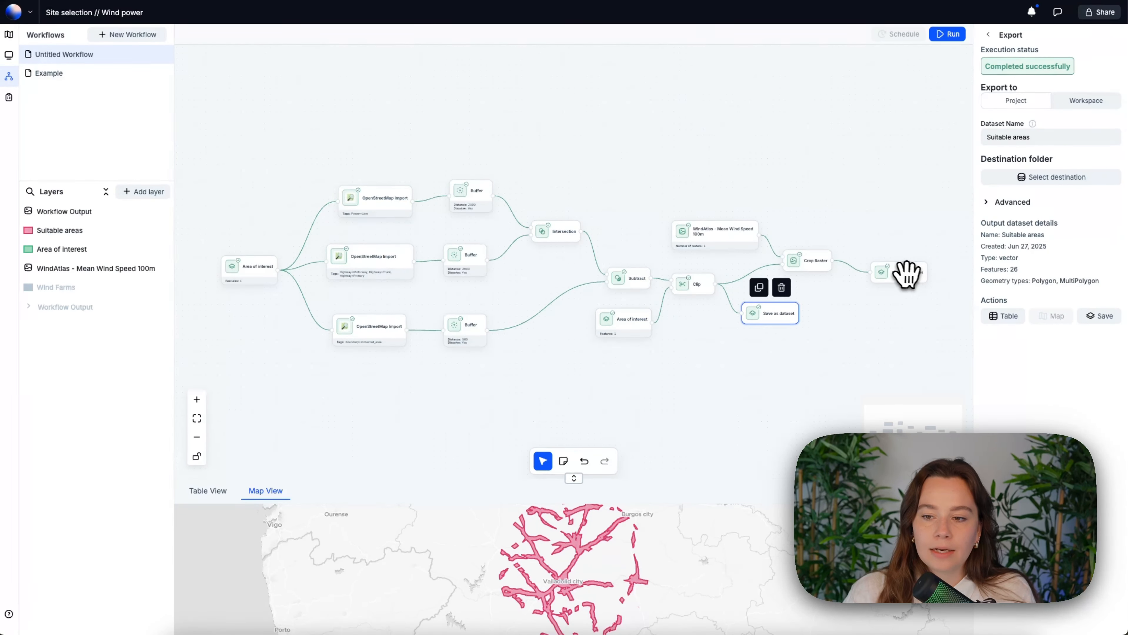
click(905, 272)
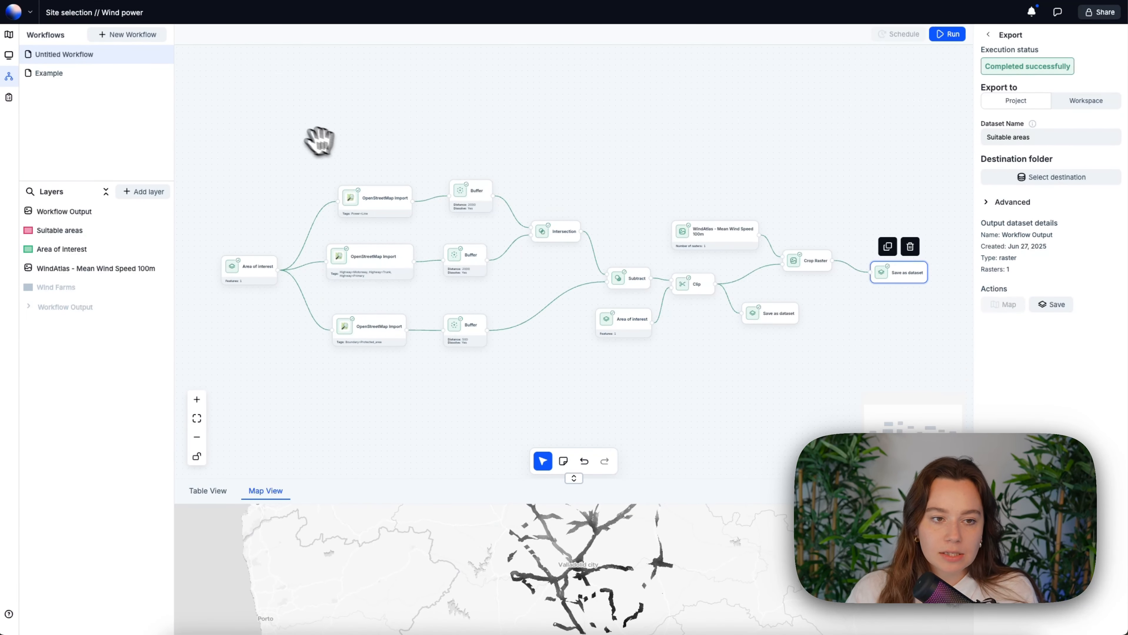
- Return to the project's map and set the visible Workflow Output raster layer's visualization to Color Range
click(8, 34)
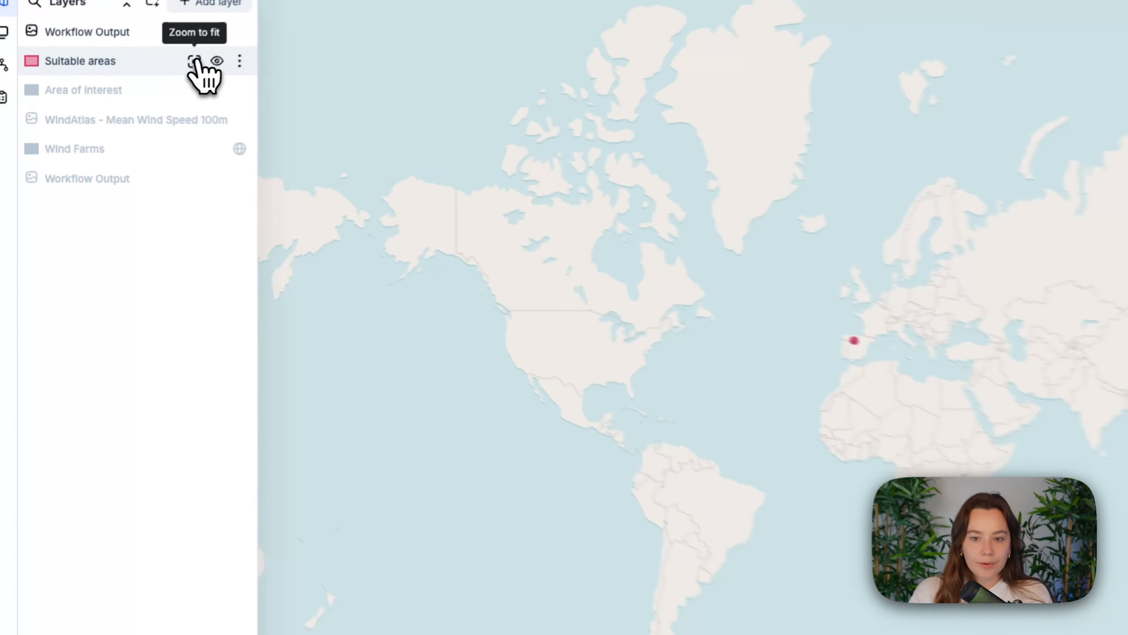
click(194, 61)
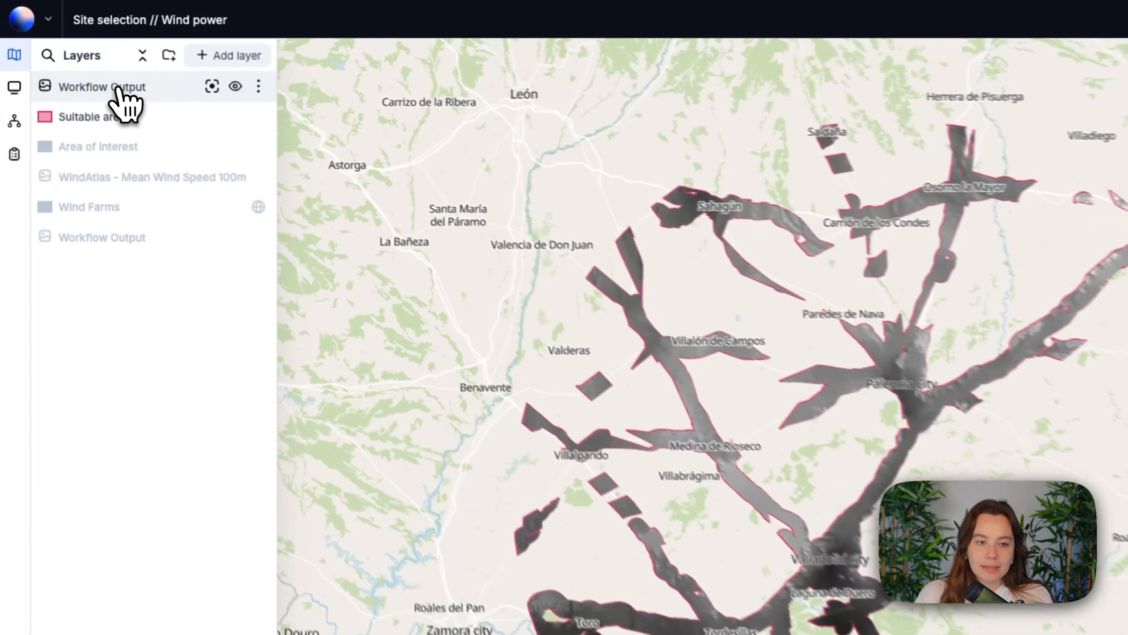
click(75, 56)
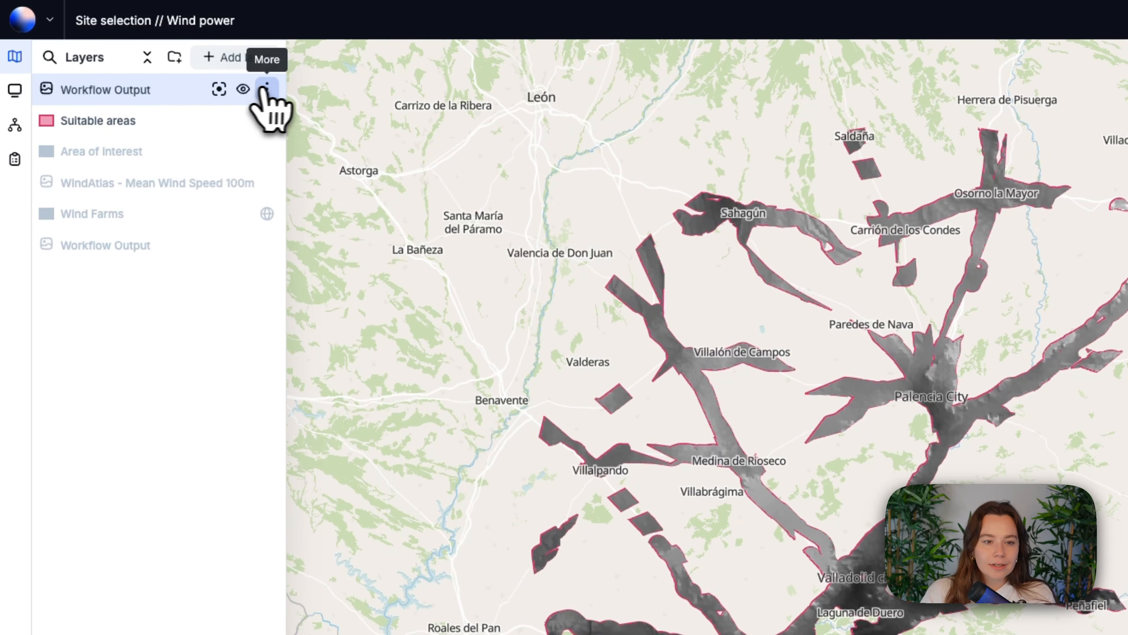
click(163, 54)
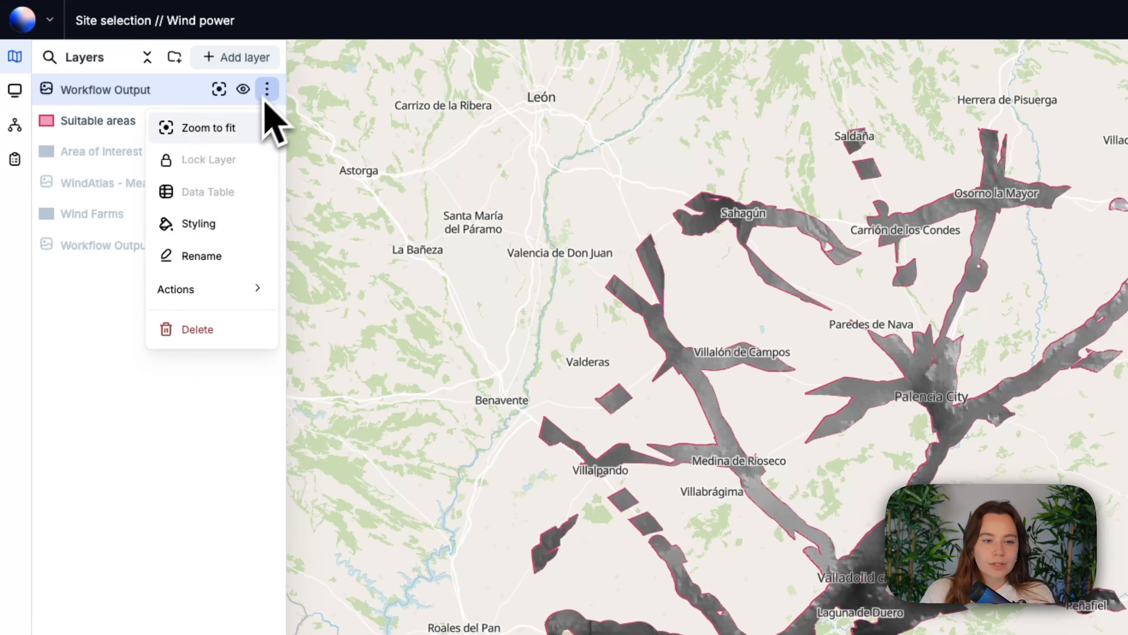
click(205, 223)
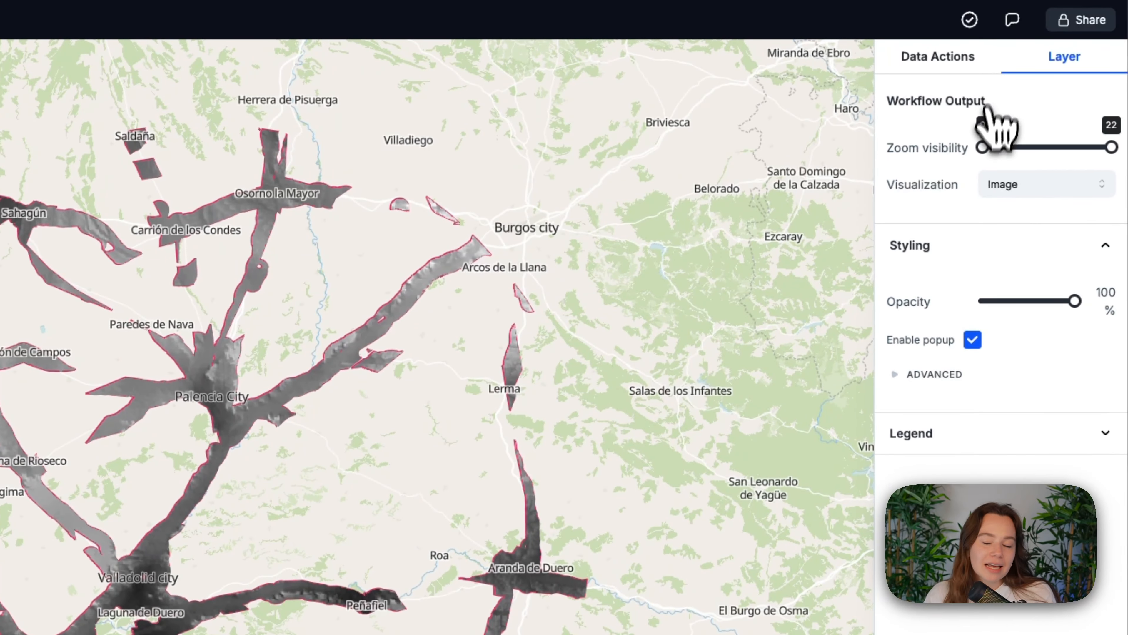
click(1059, 184)
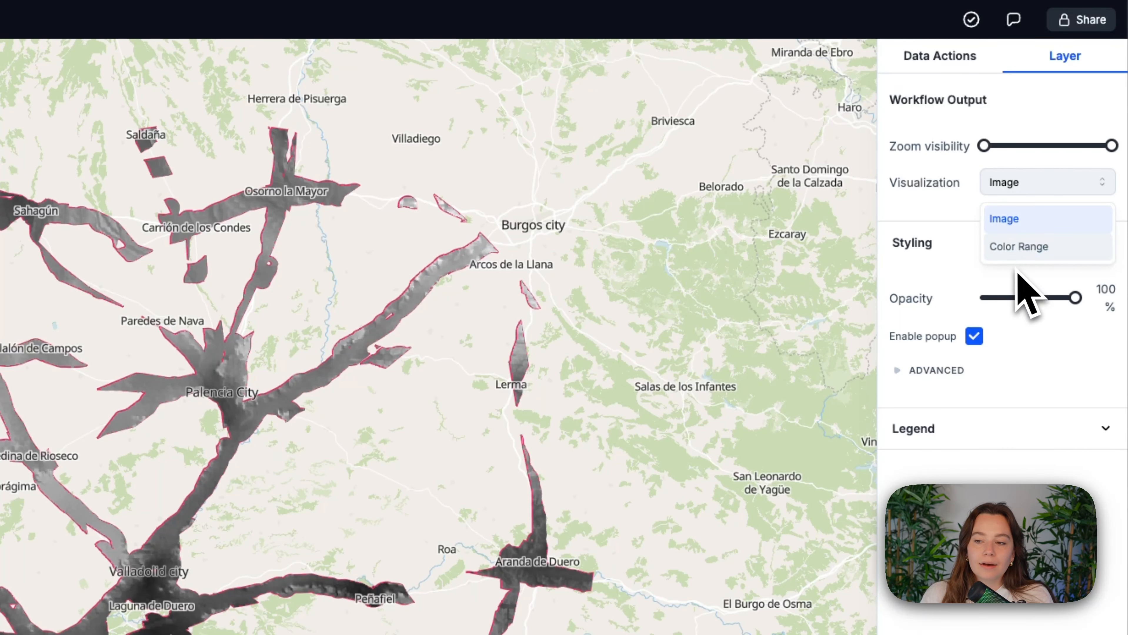
click(1007, 244)
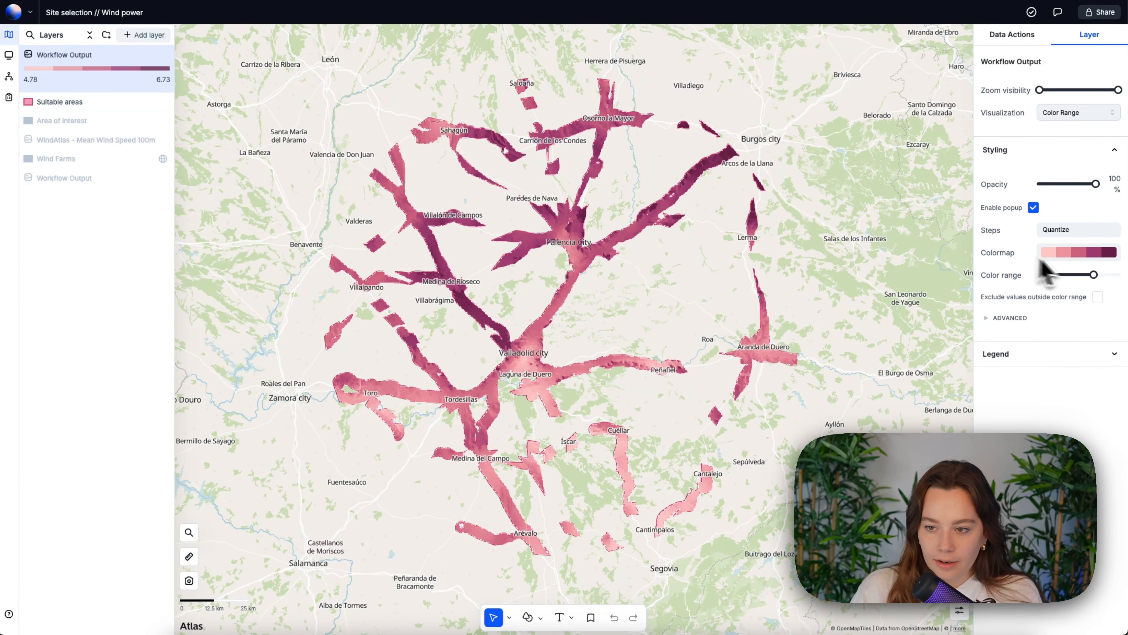
- Apply the sequential light-green to dark-teal colormap to the Workflow Output raster and adjust its color range to 4.68–6.48
click(1077, 253)
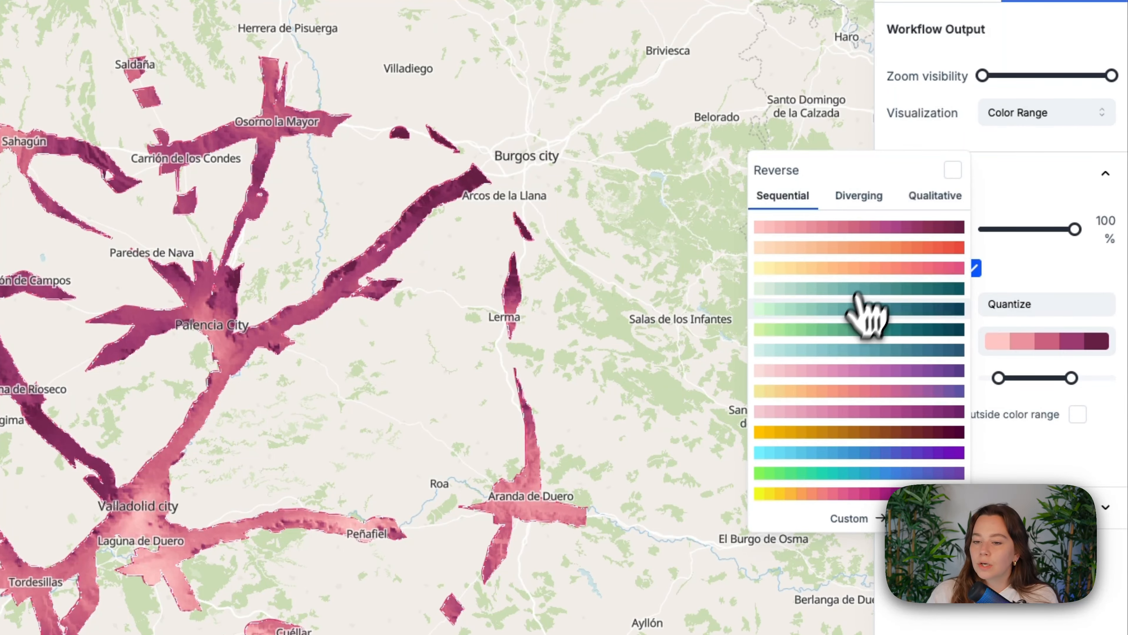
click(962, 246)
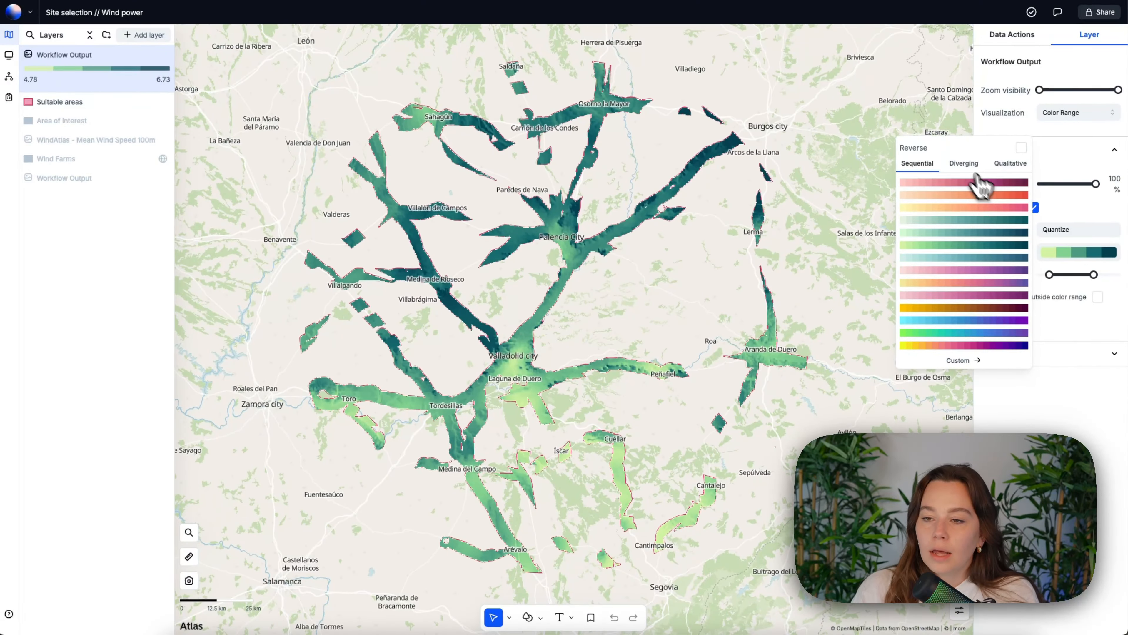
click(961, 165)
click(792, 145)
click(1022, 421)
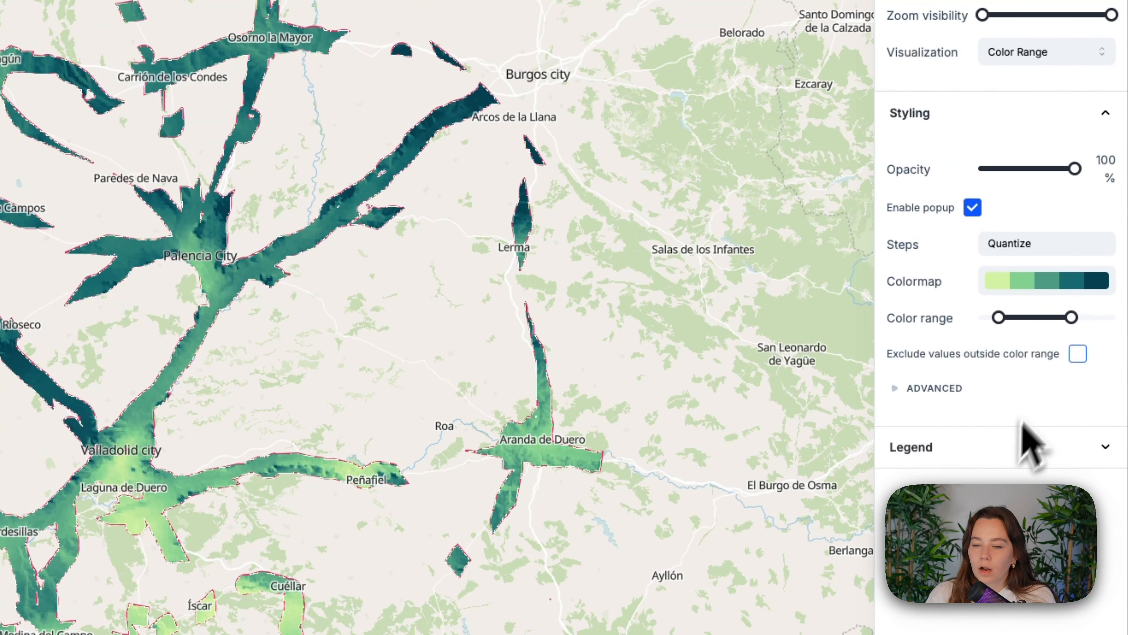
drag(996, 317, 995, 318)
mouse_move(1072, 317)
mouse_down()
mouse_move(1108, 317)
mouse_move(1063, 318)
mouse_up()
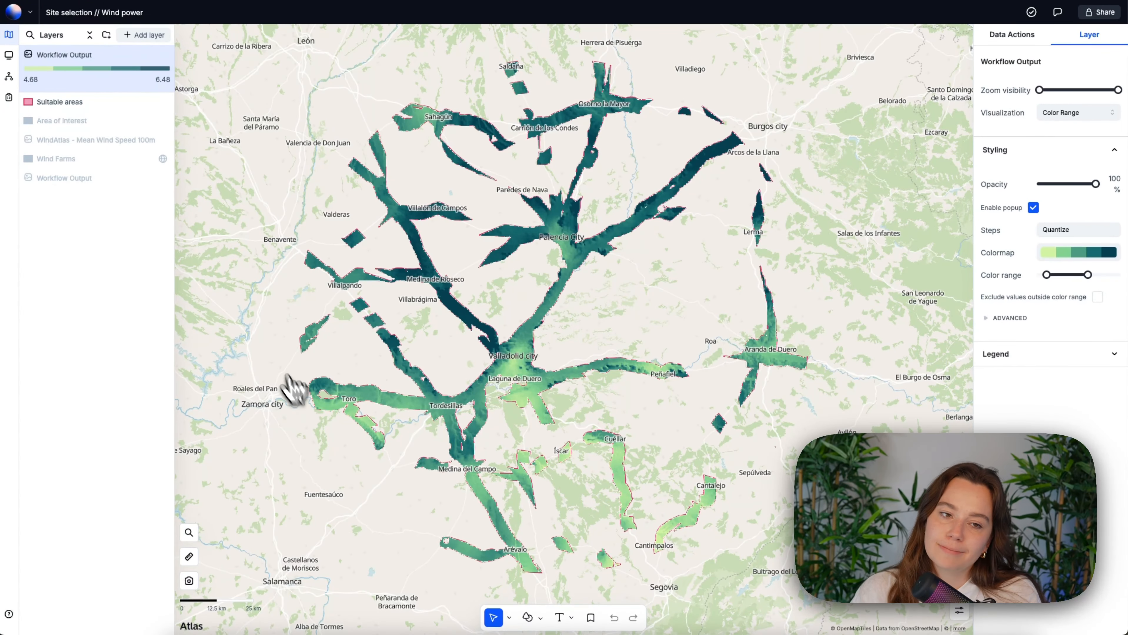
- Remove the fill of the Suitable areas layer and set its outline to color #000000 with width 4
click(59, 101)
click(1110, 178)
click(990, 223)
text(000000)
click(1003, 246)
key(Up)
key(Up)
key(Up)
key(Up)
key(Up)
key(Up)
key(Up)
key(Down)
key(Down)
key(Down)
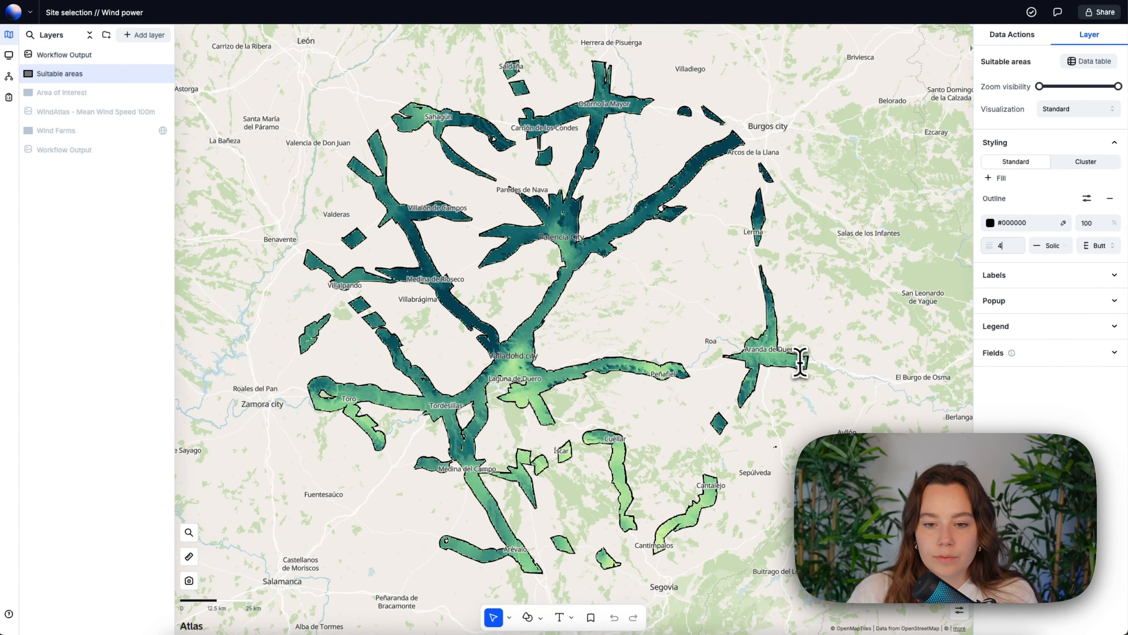
- Query the raster value at a point within the suitable areas and examine the wind-speed distribution across the map
click(673, 299)
scroll(672, 301, up, 3)
scroll(659, 302, down, 4)
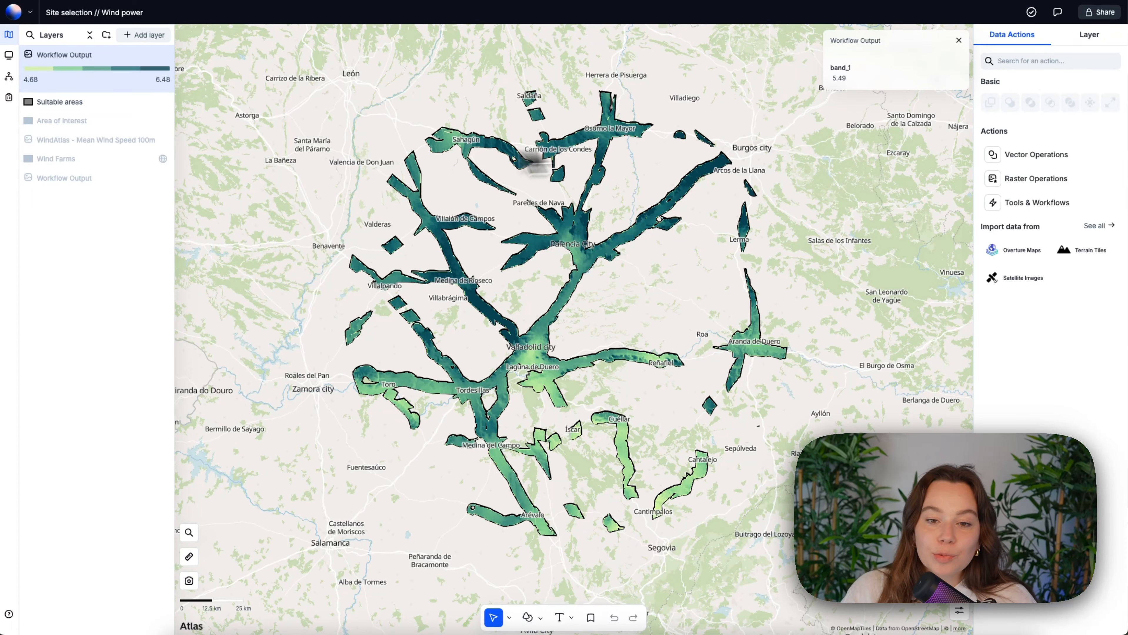
scroll(461, 272, up, 2)
scroll(454, 276, down, 3)
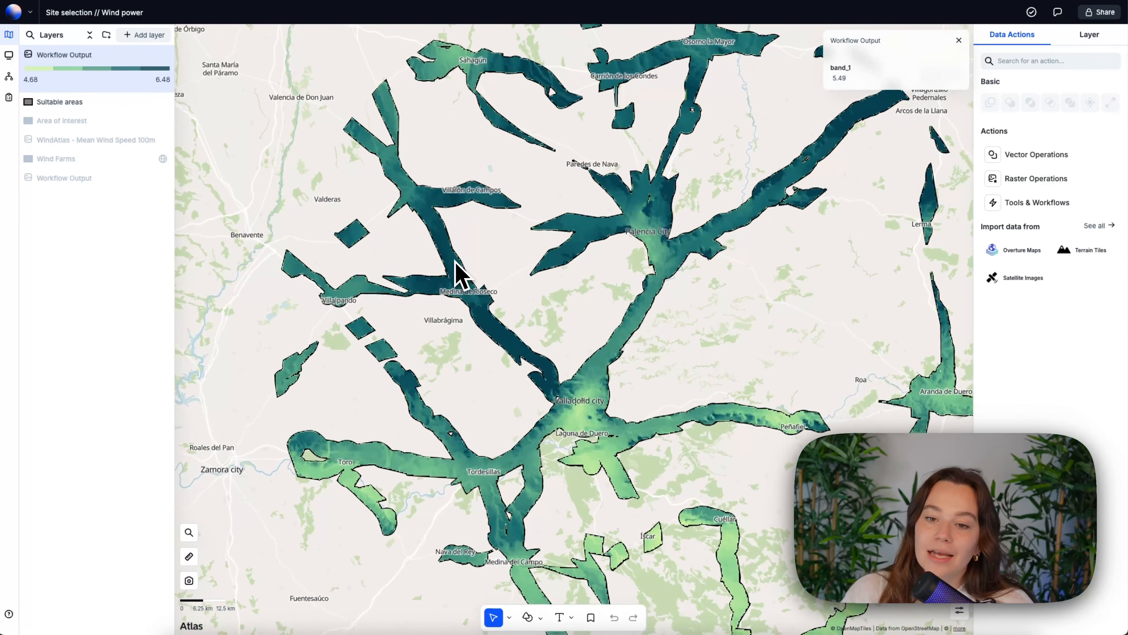